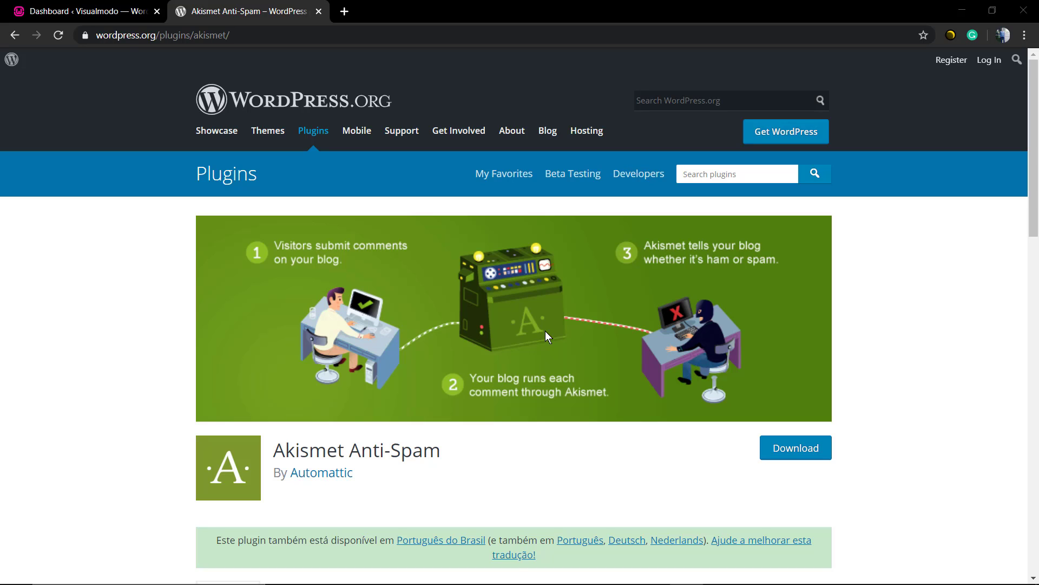
From the admin dashboard, go to Plugins > Add New.
left_click(108, 10)
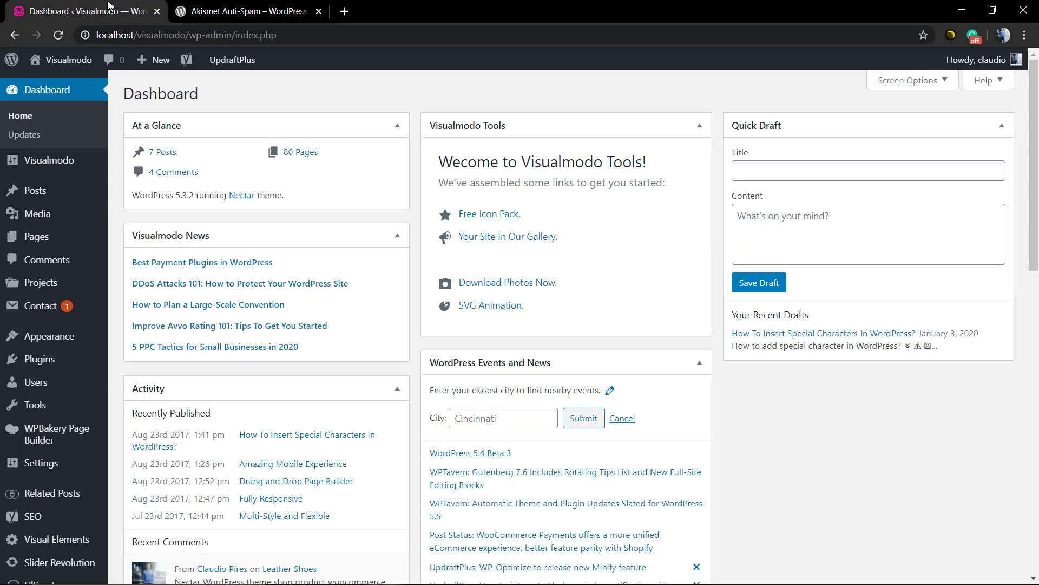
mouse_move(97, 359)
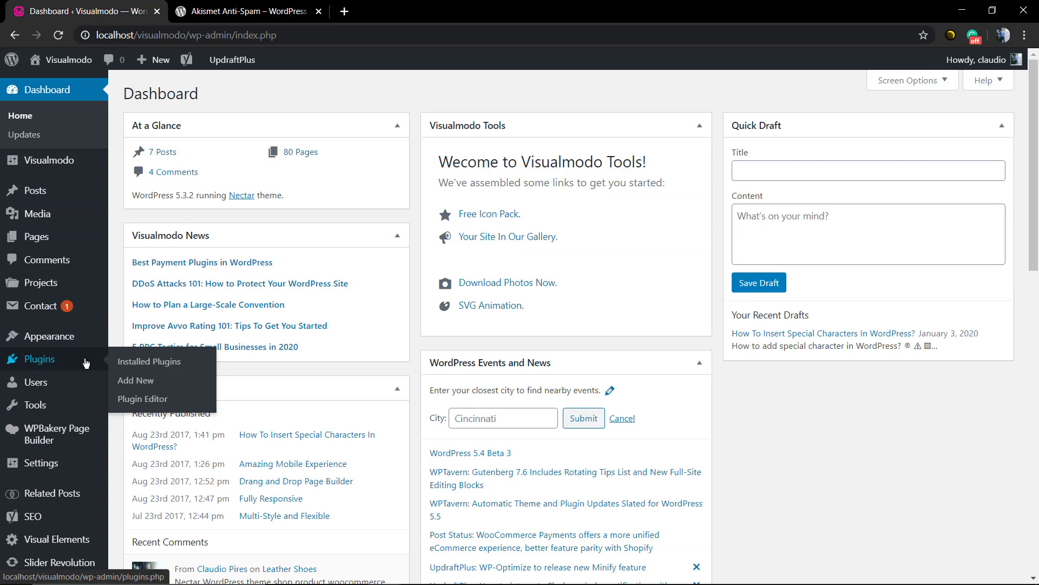
left_click(147, 380)
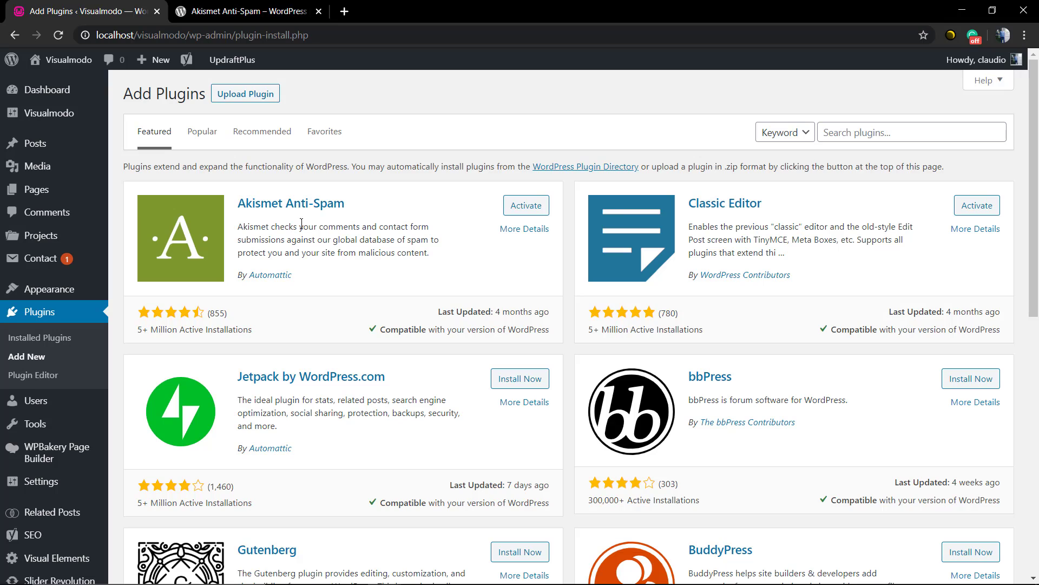
Search the plugin directory for 'spam' and locate the Akismet Anti-Spam result.
left_click(849, 139)
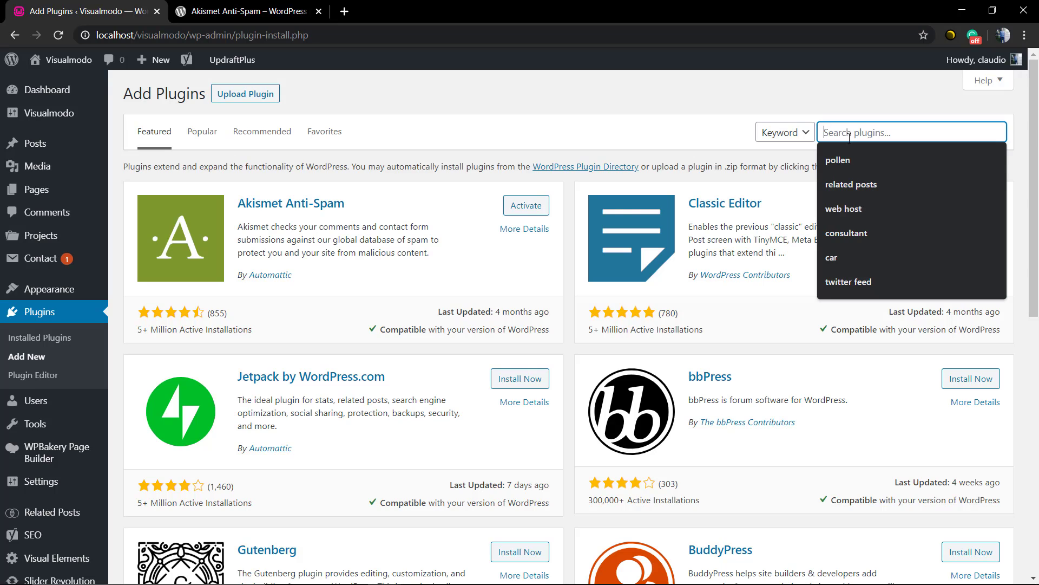
type("spam")
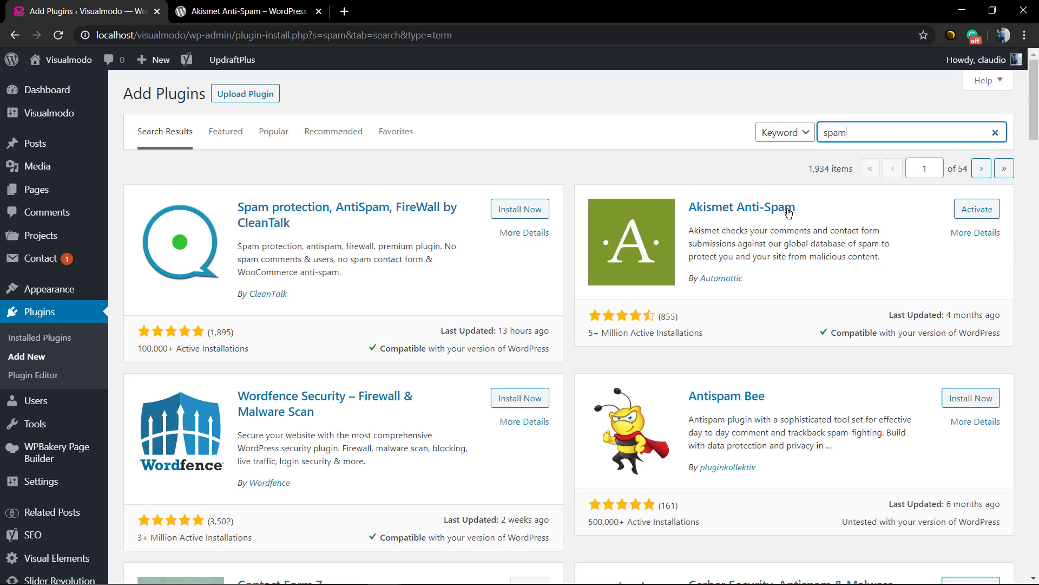
left_click_drag(796, 208, 873, 211)
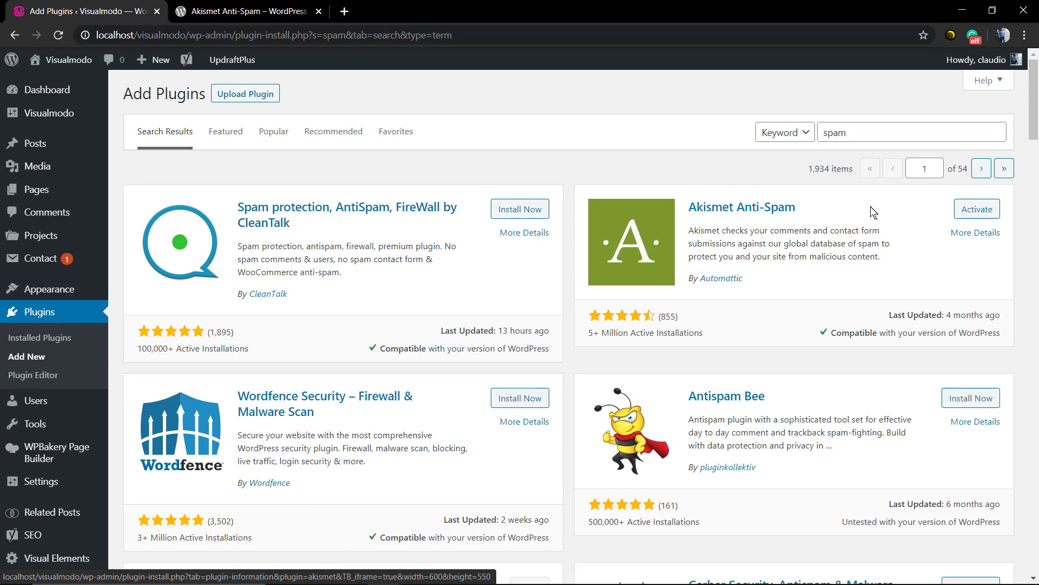
Activate Akismet Anti-Spam and start setting up an Akismet account.
left_click(972, 212)
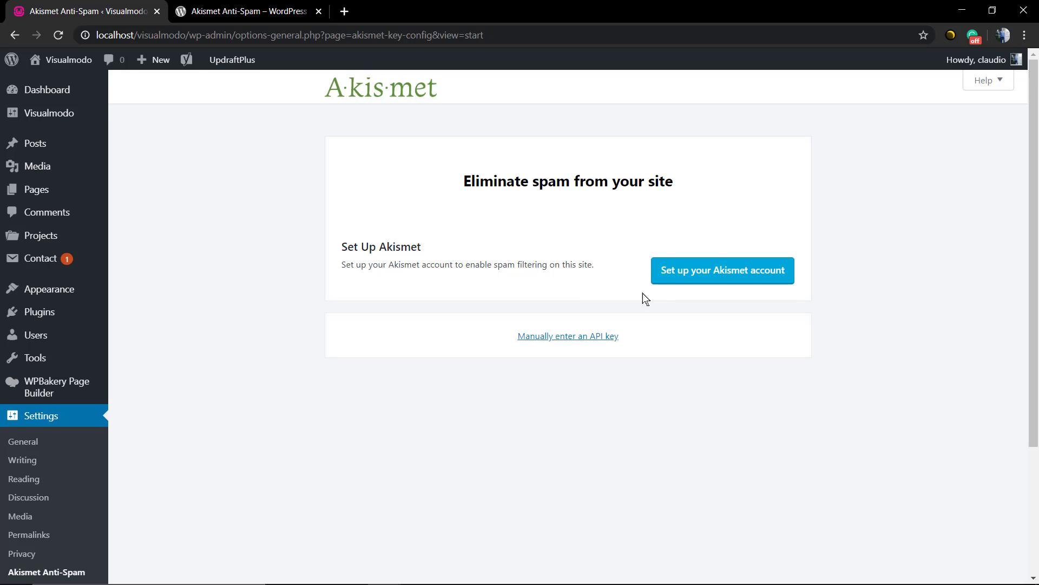
left_click(686, 279)
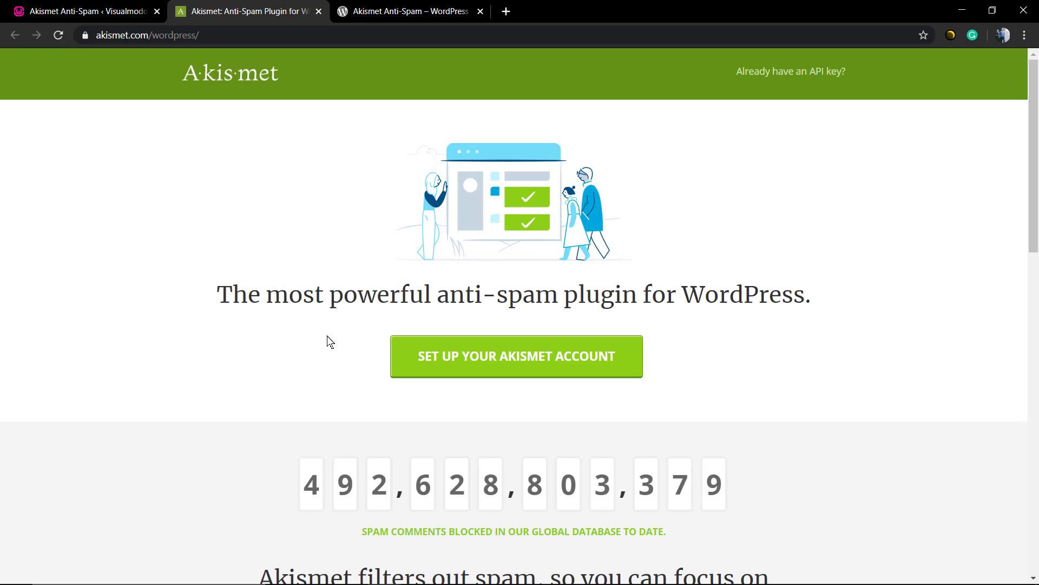
Continue from akismet.com to the WordPress.com account sign-up form.
left_click(488, 358)
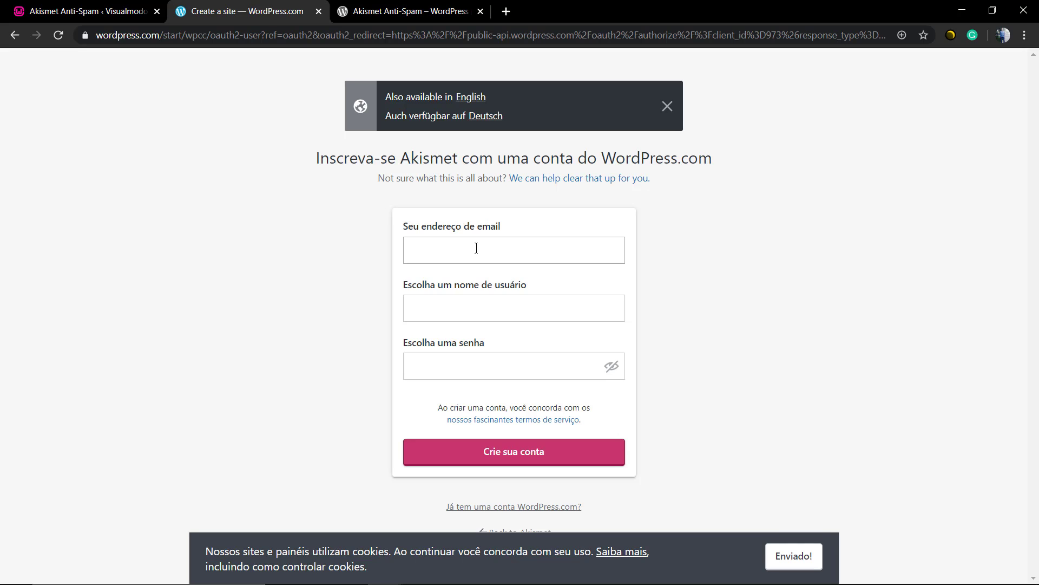
Enter an e-mail address and a username in the sign-up form.
left_click(476, 248)
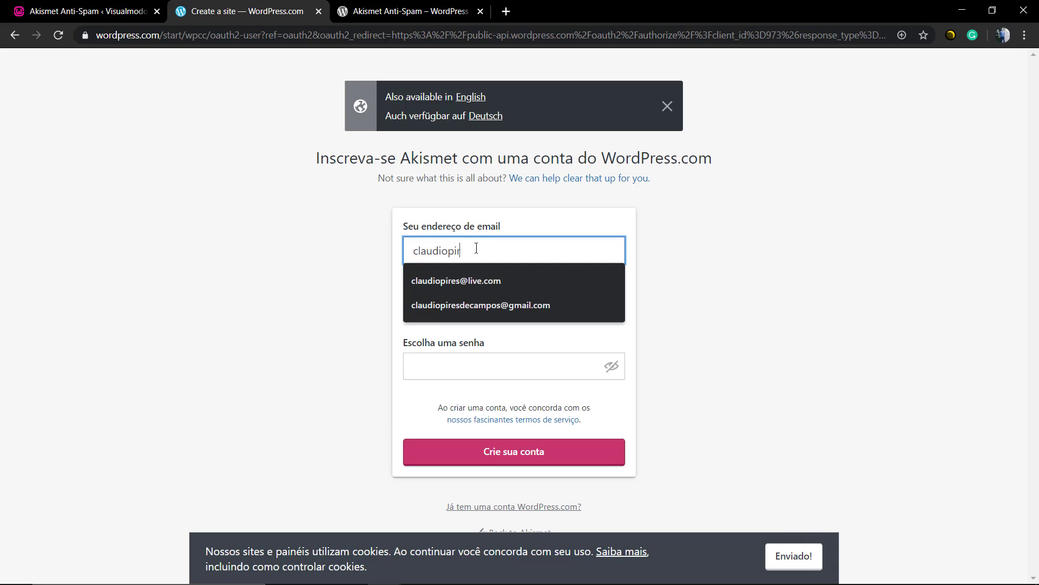
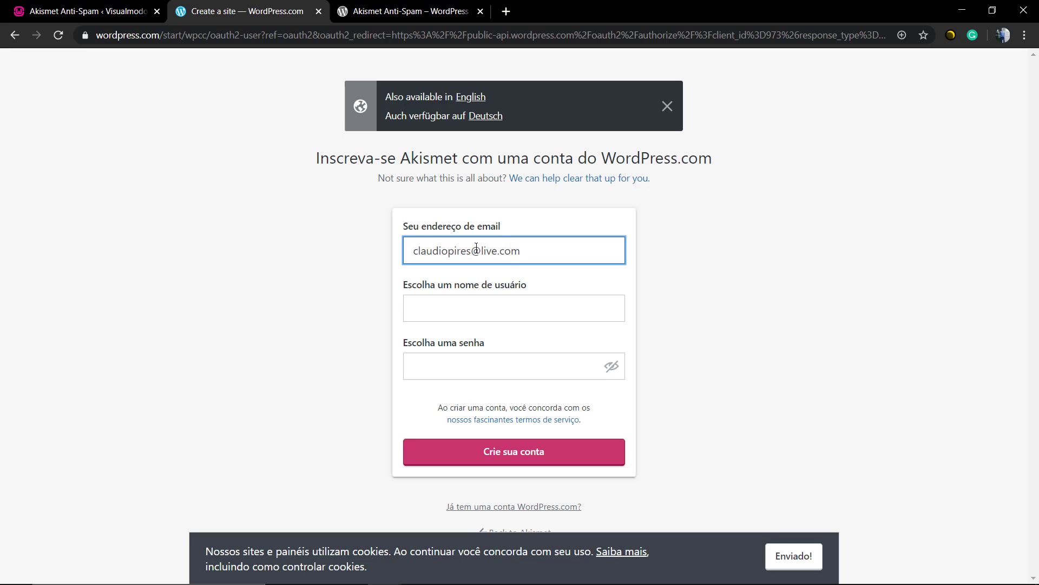
left_click(468, 306)
left_click(356, 307)
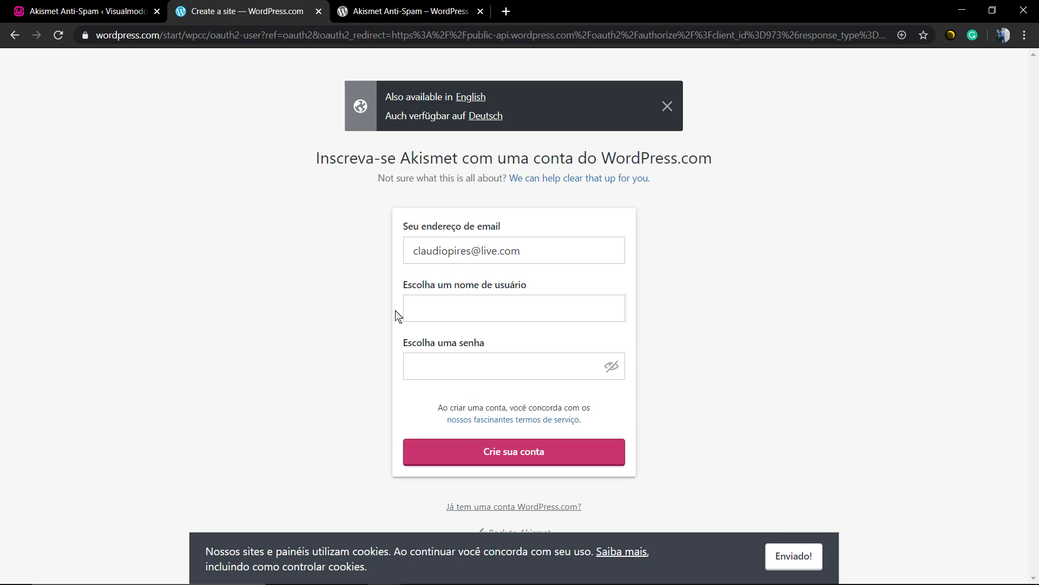
left_click(435, 310)
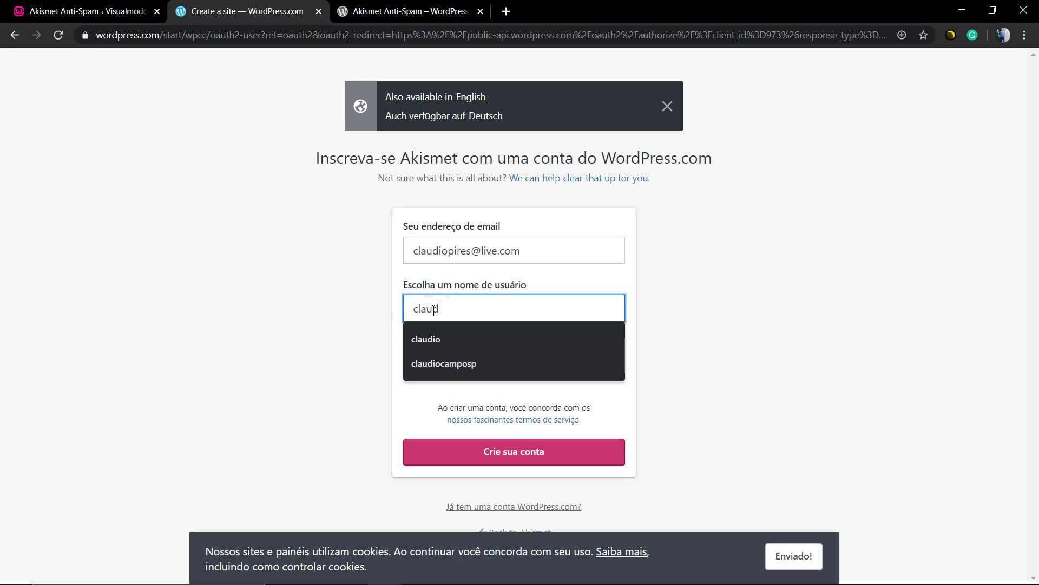
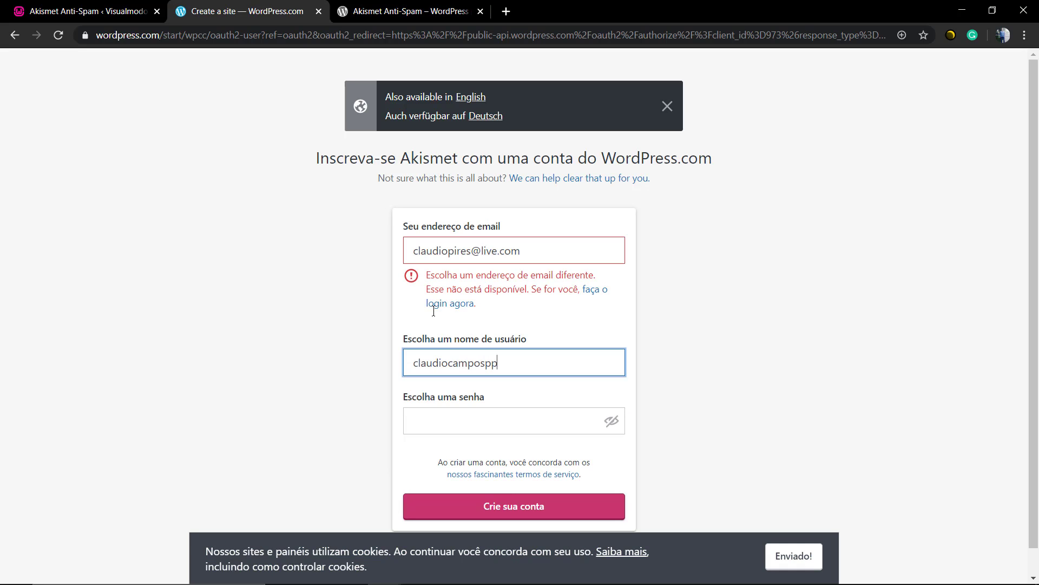
left_click(330, 300)
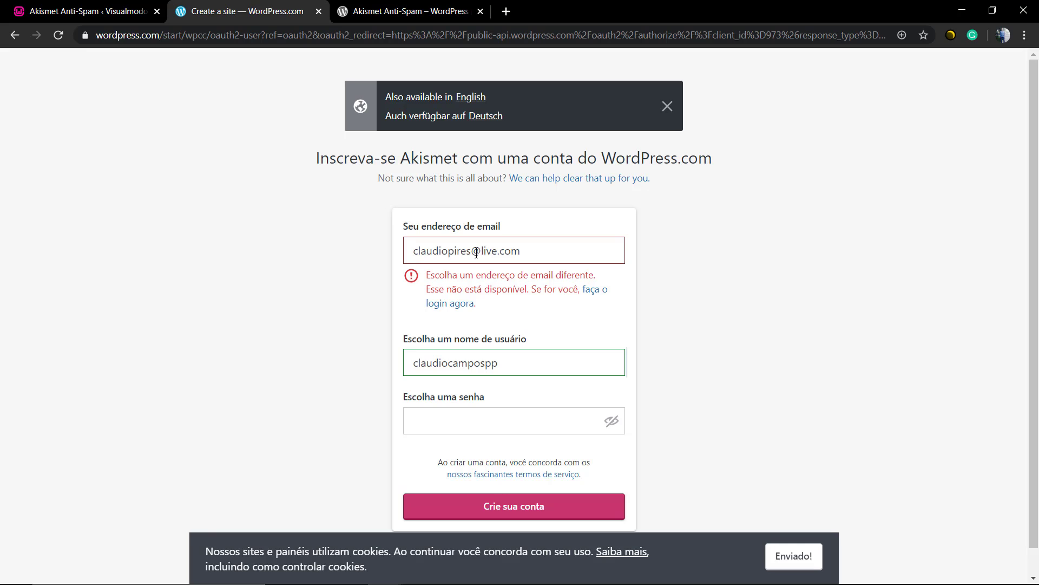
Replace the rejected e-mail with a different address and enter the account password.
triple_click(476, 253)
key("BackSpace")
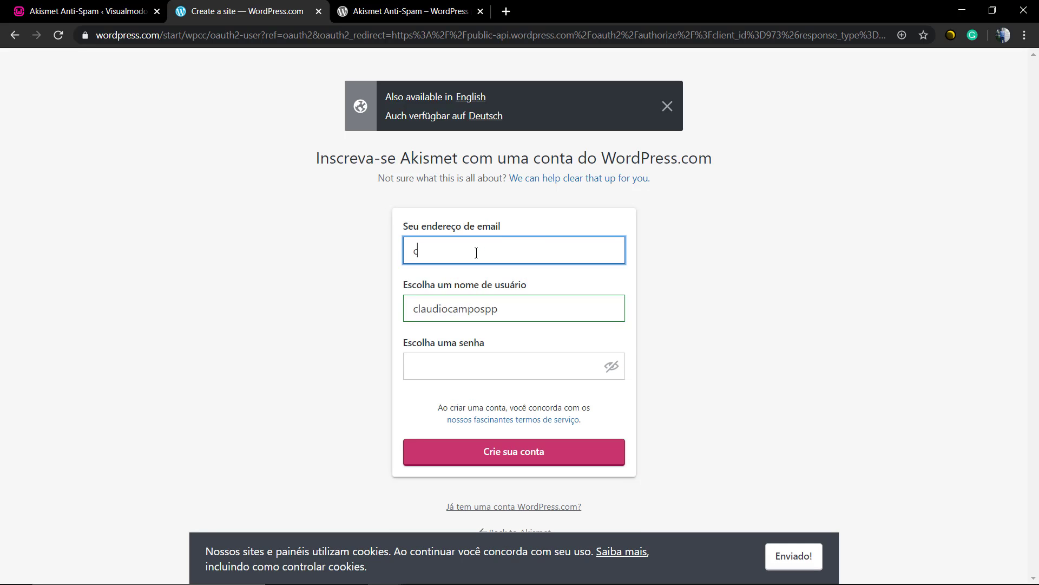
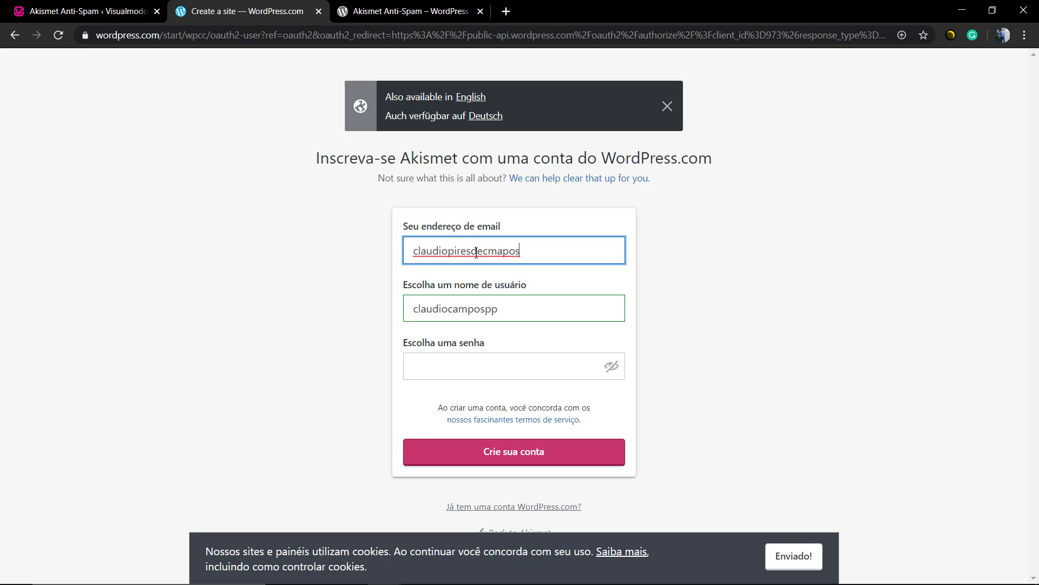
left_click(287, 292)
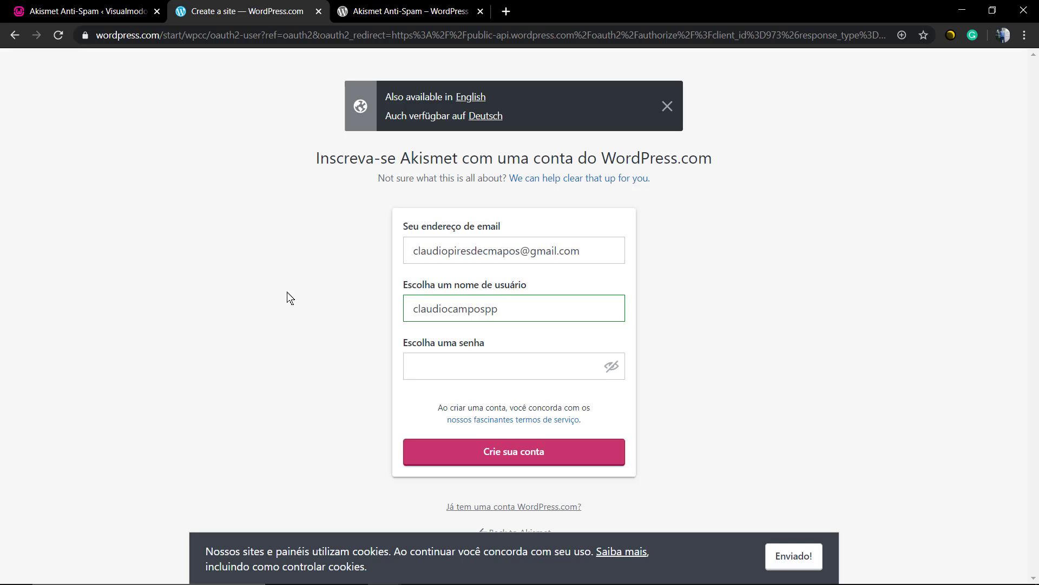
left_click(439, 368)
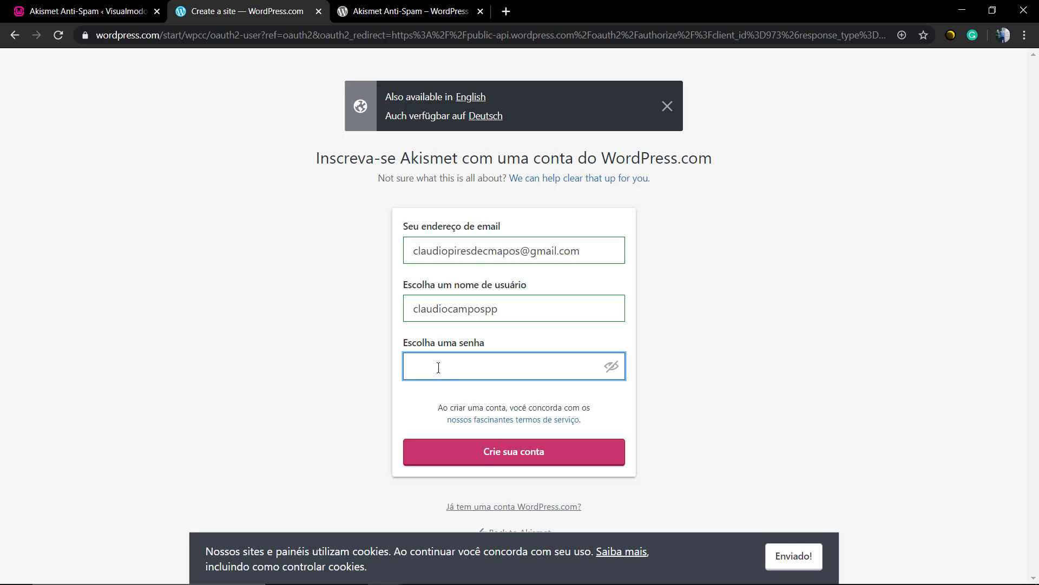
type("•••••••••••••••••••")
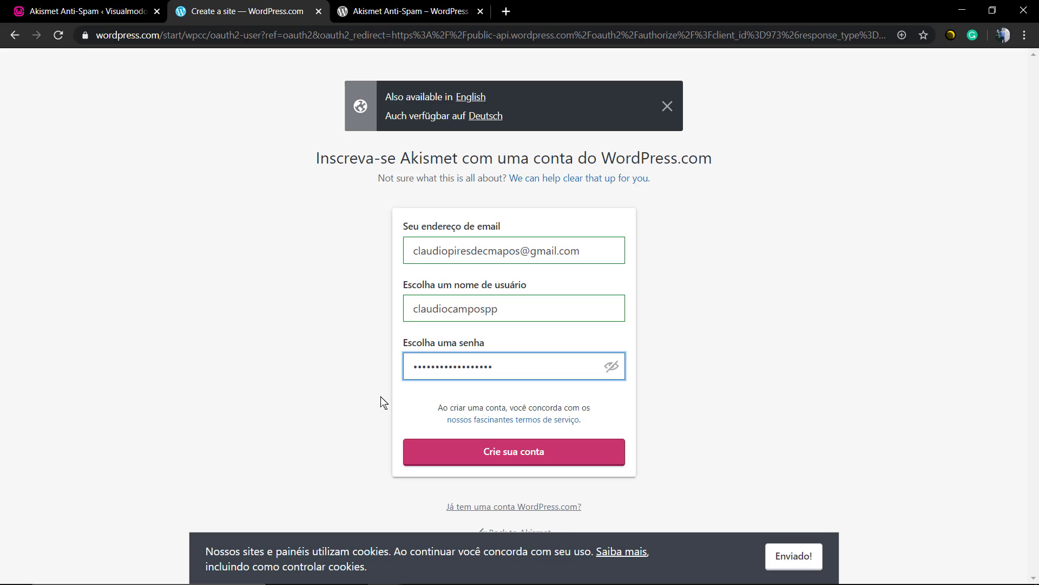
Create the account, choose Akismet Personal and set its price to $0/year.
left_click(517, 454)
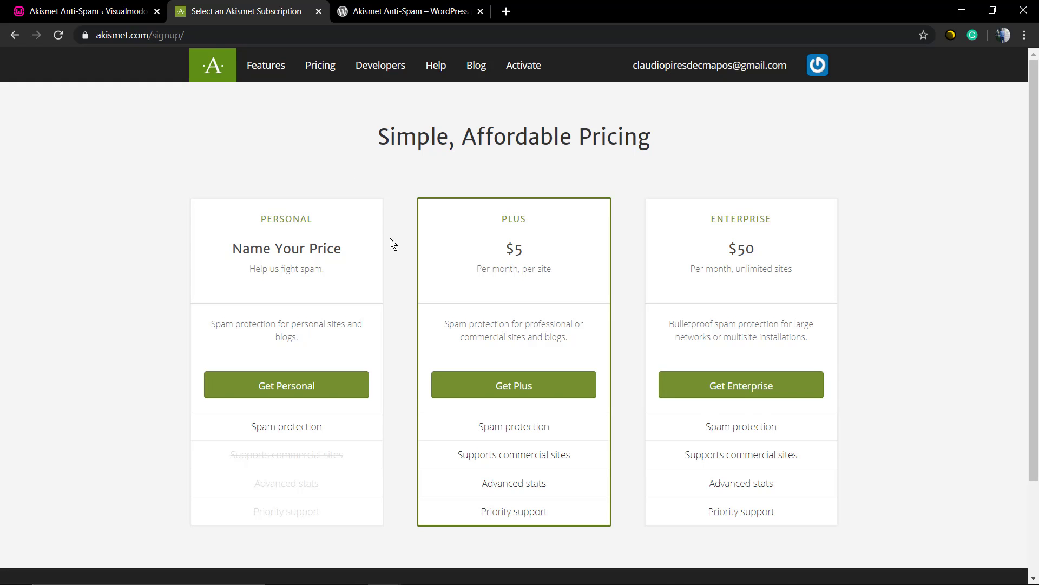
scroll(389, 241, "down", 3)
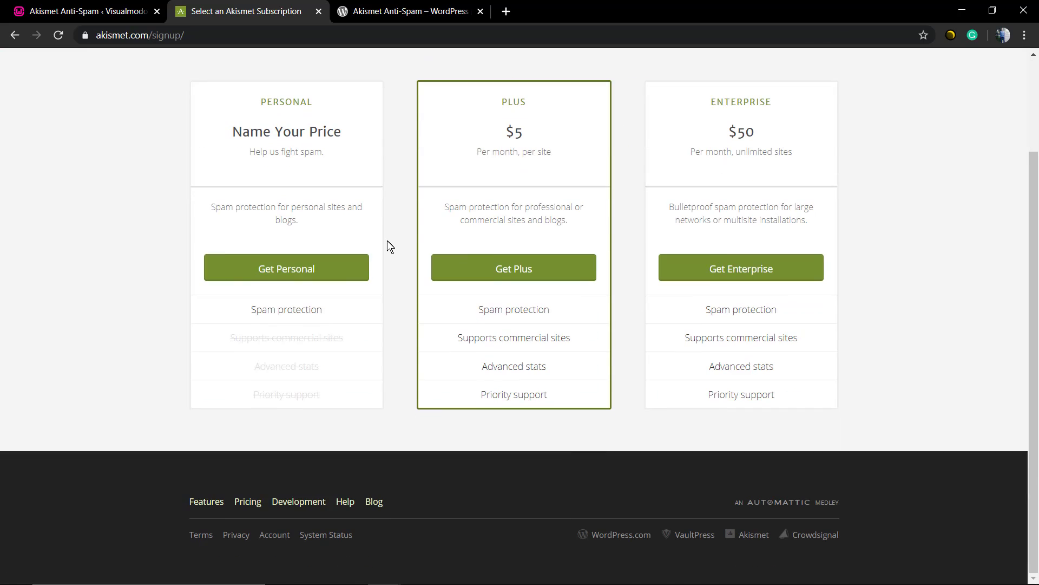
left_click(237, 277)
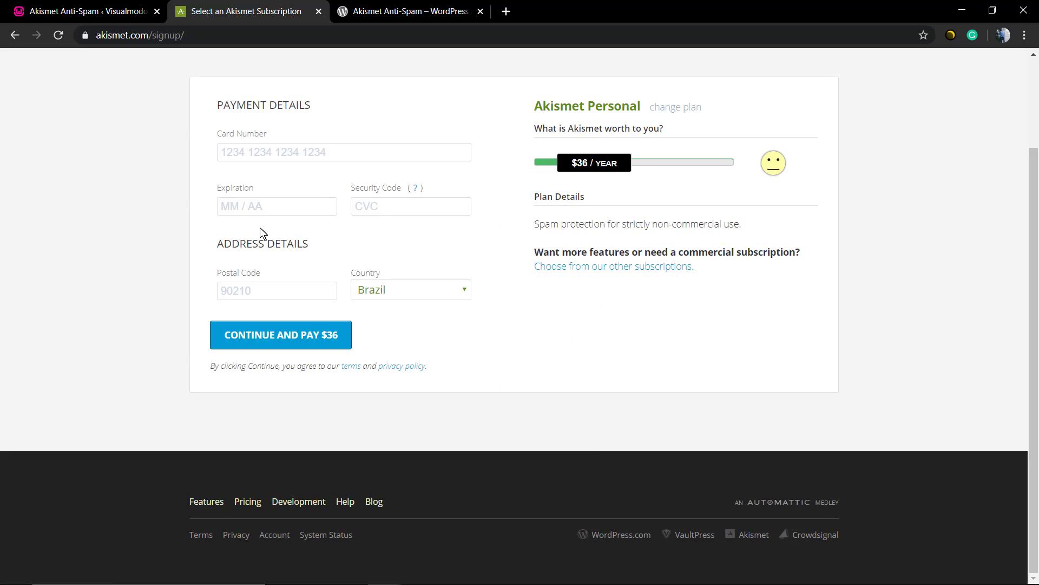
left_click_drag(580, 163, 489, 172)
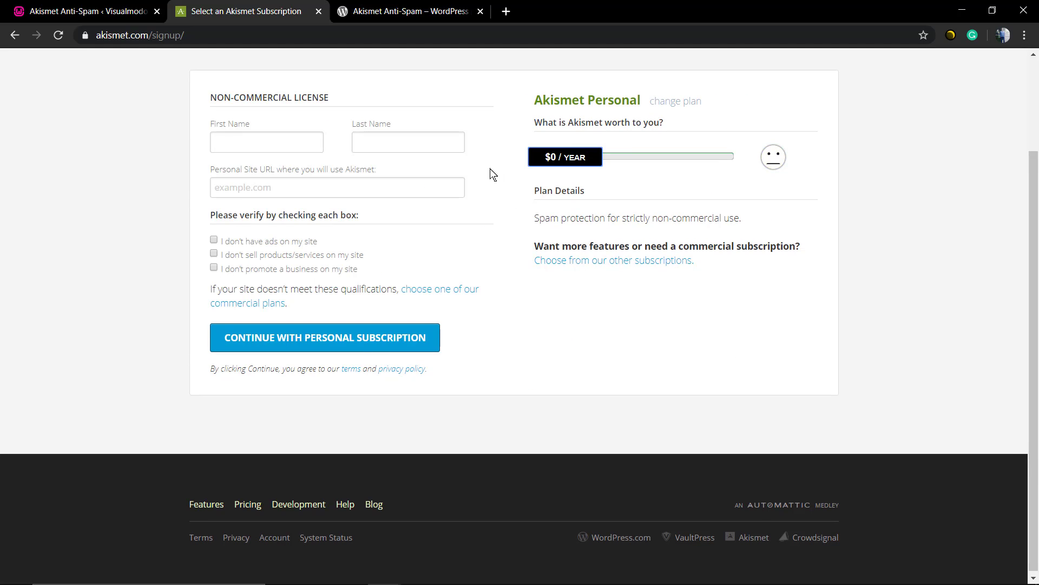
scroll(531, 204, "up", 3)
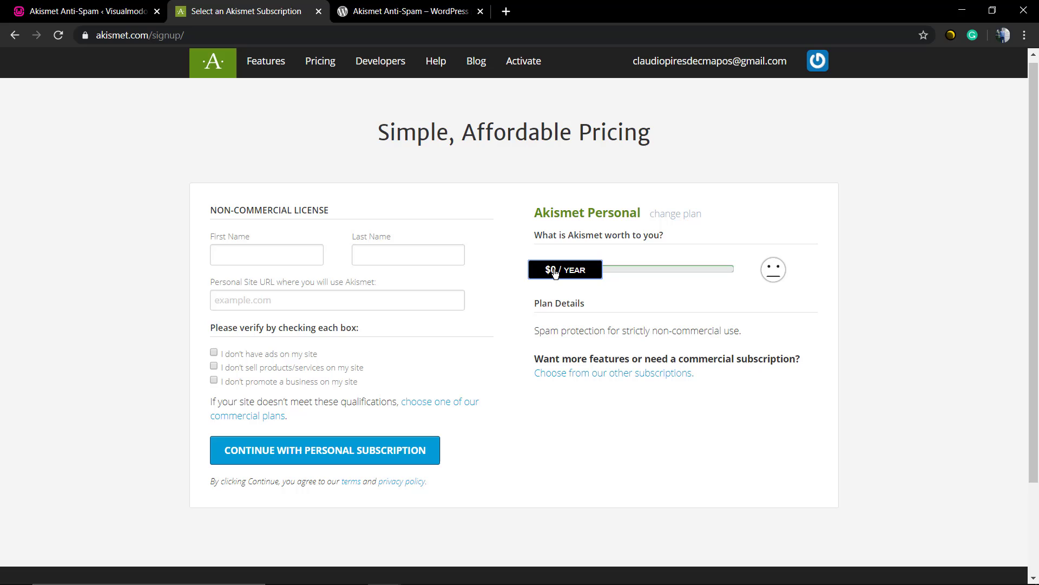
Tick the confirmations: no ads, no business promotion, no products or services sold.
left_click(406, 460)
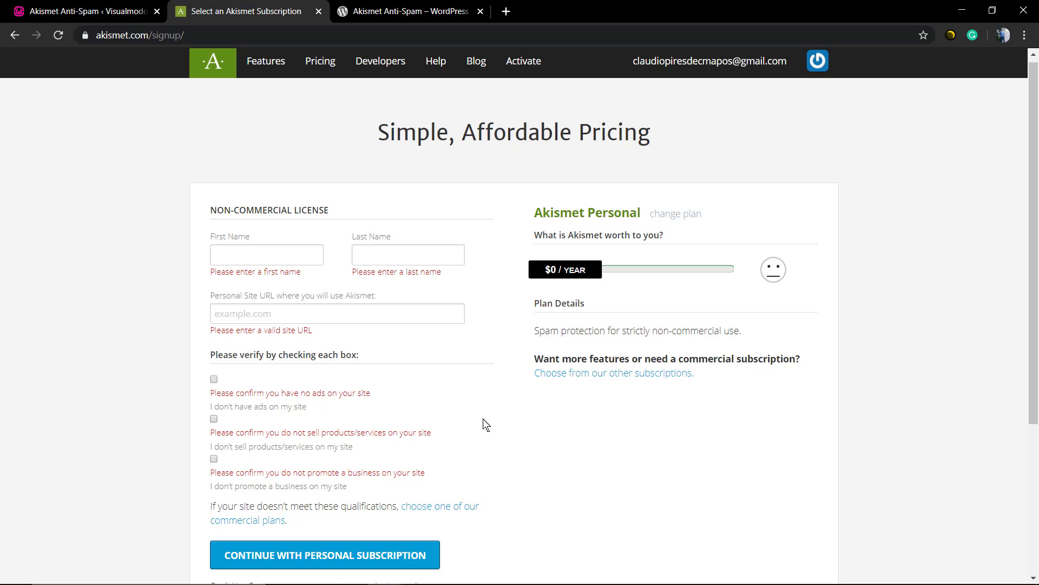
left_click(214, 379)
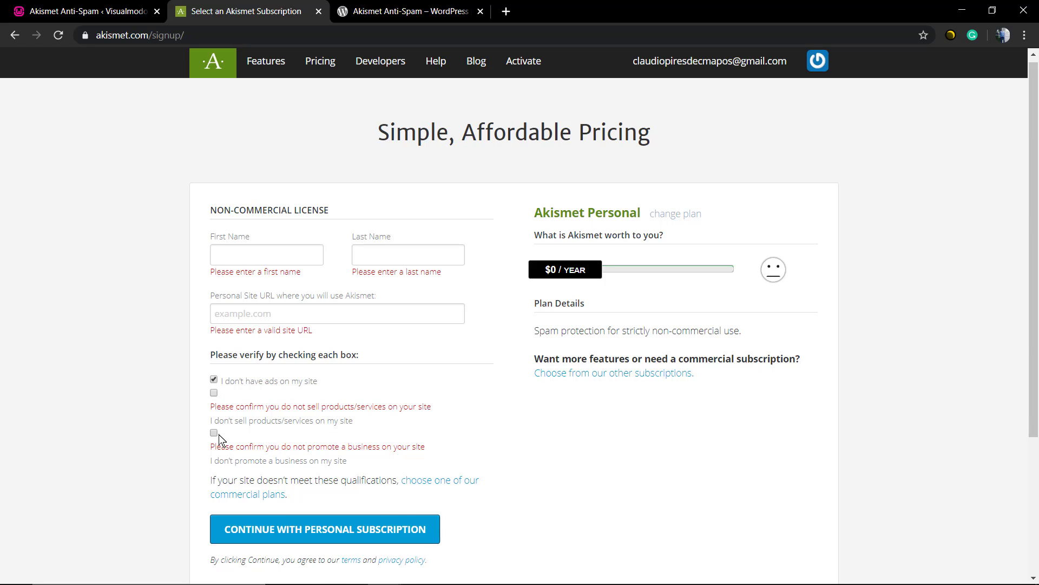
left_click(215, 433)
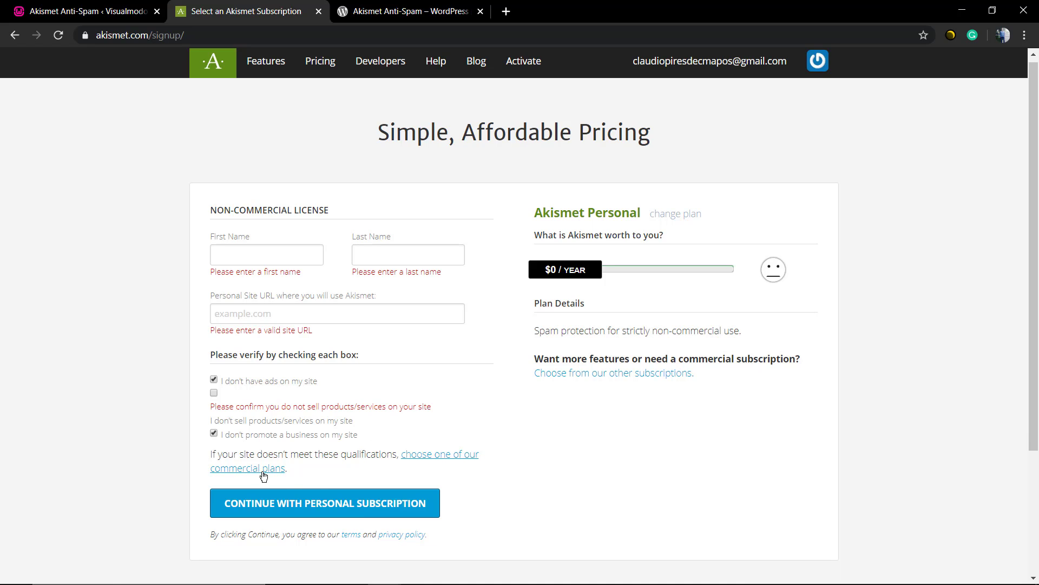
left_click(213, 394)
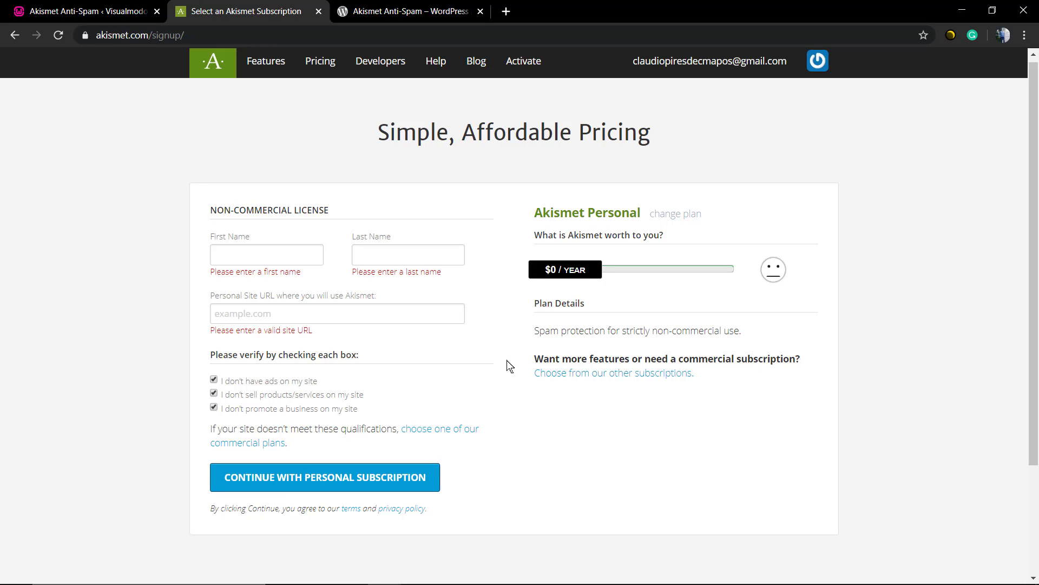
Enter first and last name, site URL localhost.com, and submit the personal subscription.
left_click(262, 250)
type("Claudio")
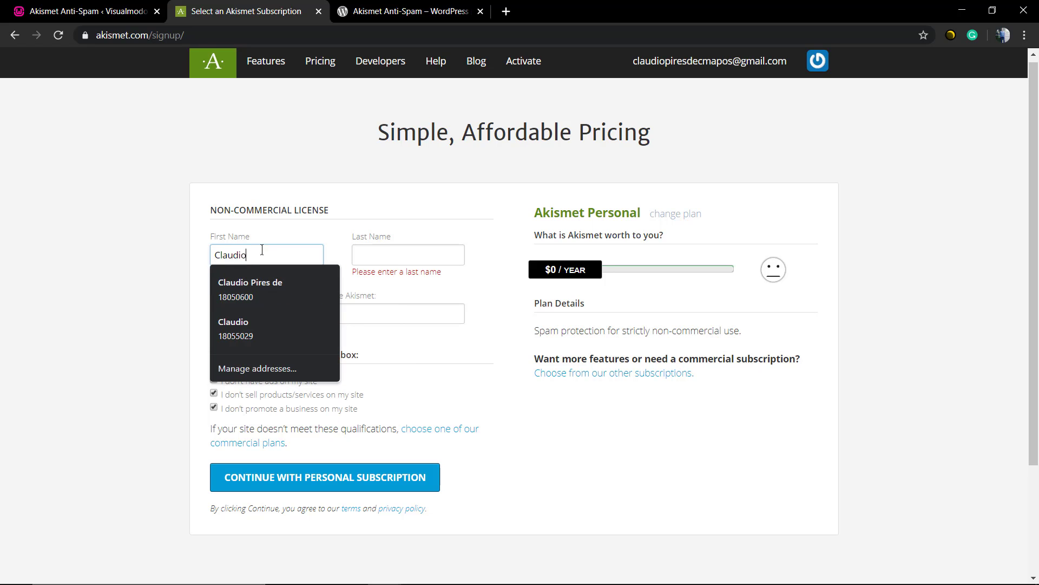
key("Tab")
type("P")
left_click(268, 298)
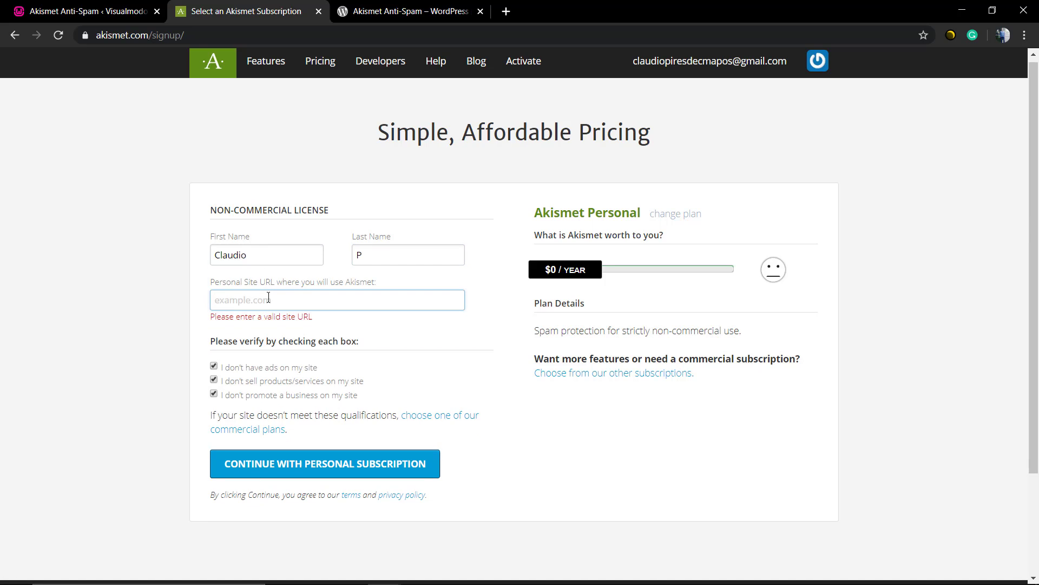
type("localhost.c")
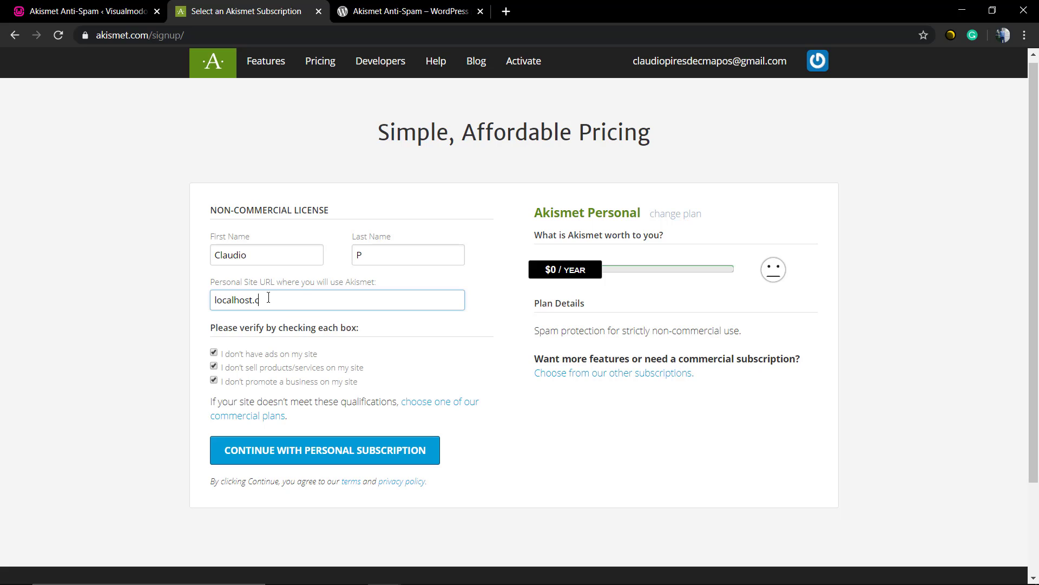
type("om")
left_click(353, 449)
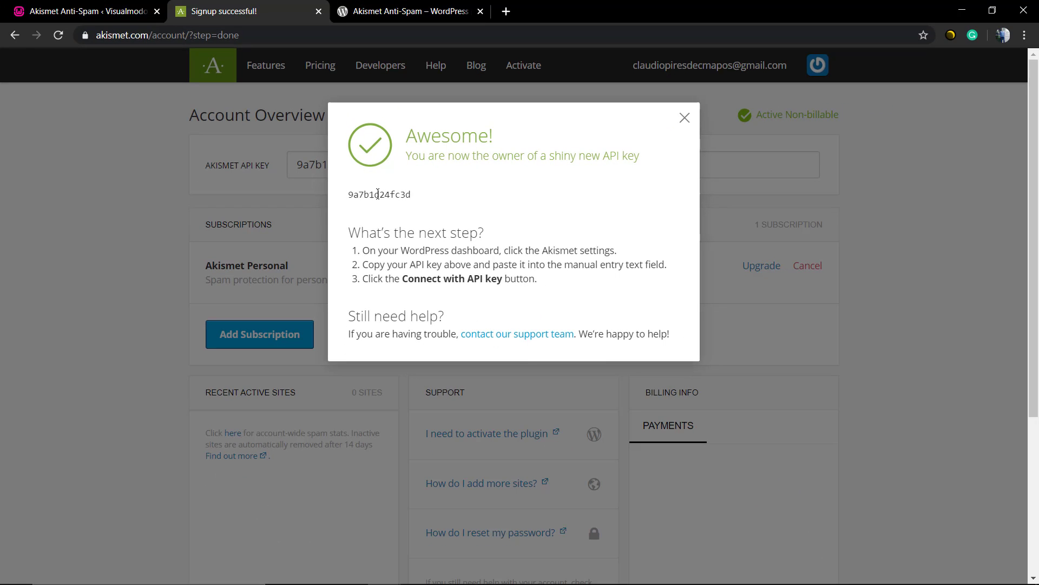
Close the Awesome! popup and select the new key in the Akismet API Key field.
double_click(378, 194)
left_click(684, 117)
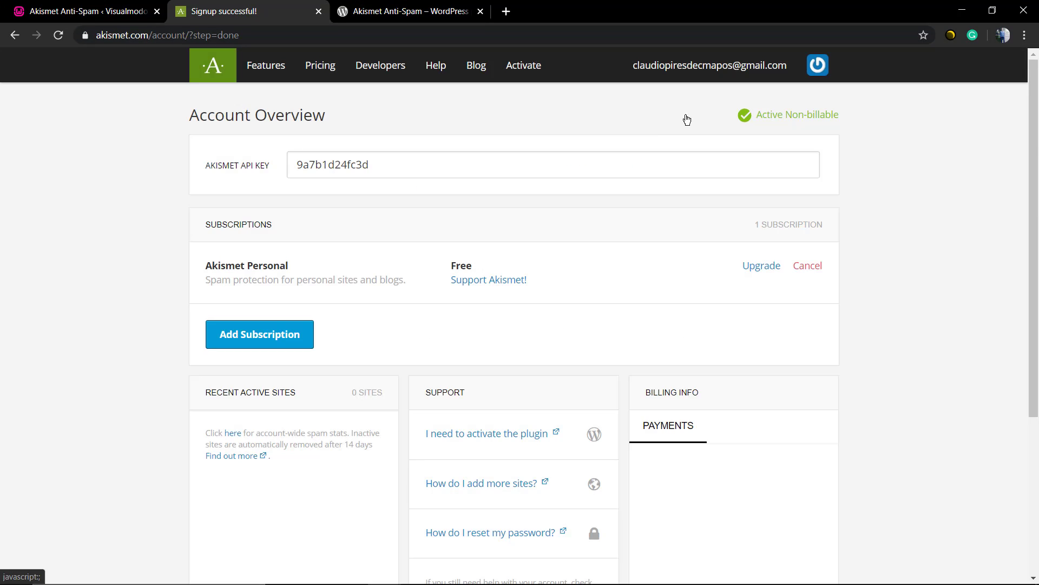
double_click(327, 155)
key("ctrl+c")
left_click(328, 155)
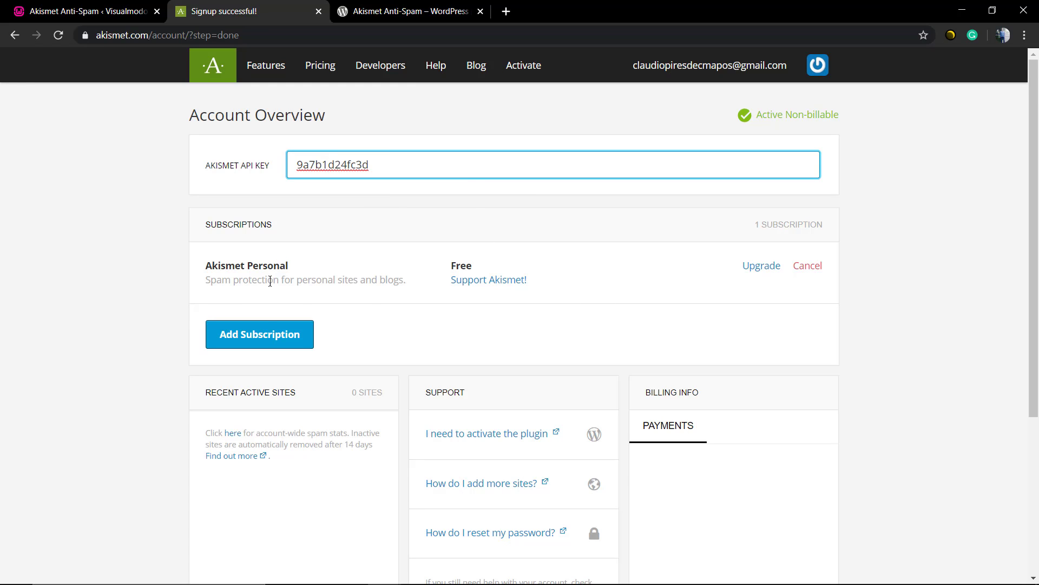
scroll(247, 352, "down", 2)
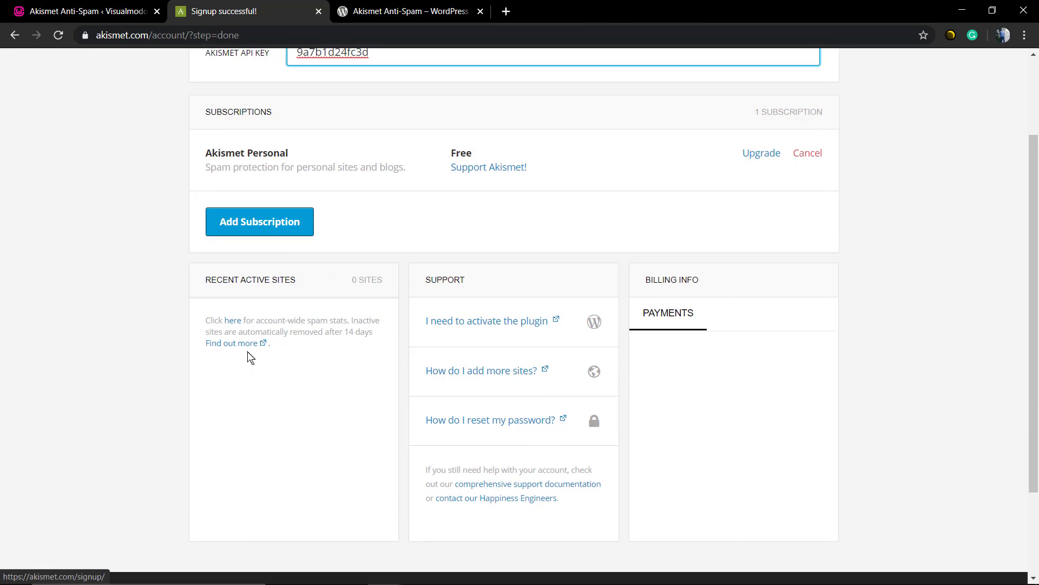
scroll(282, 349, "up", 2)
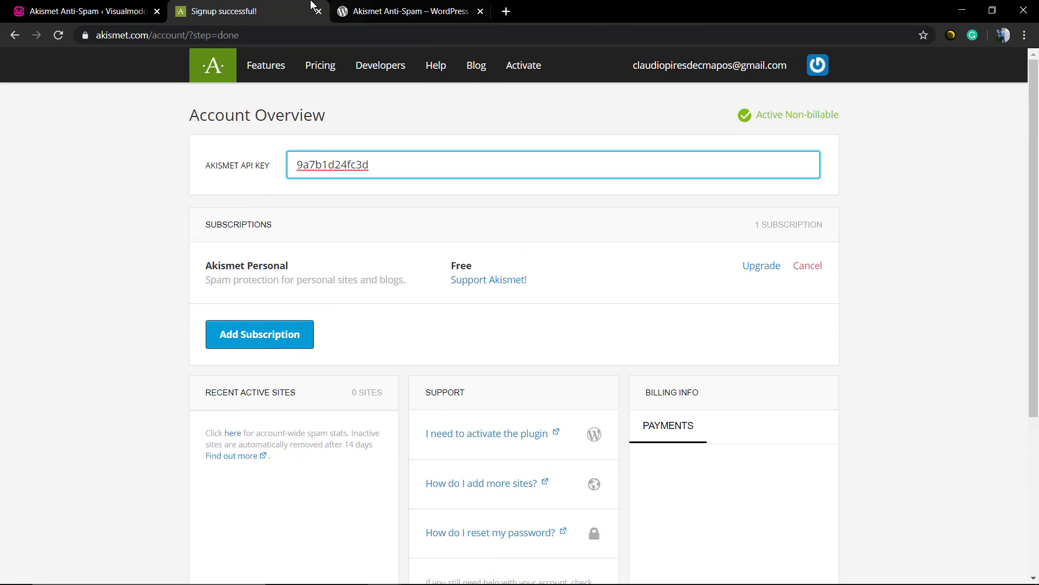
Reload the WordPress Akismet page, paste the API key manually and connect.
left_click(136, 7)
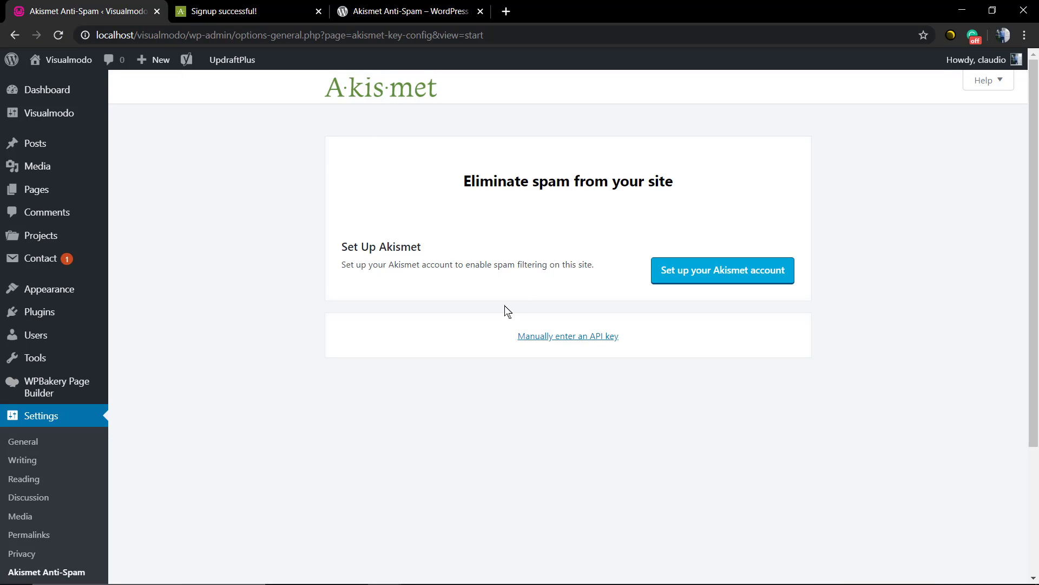
left_click(259, 8)
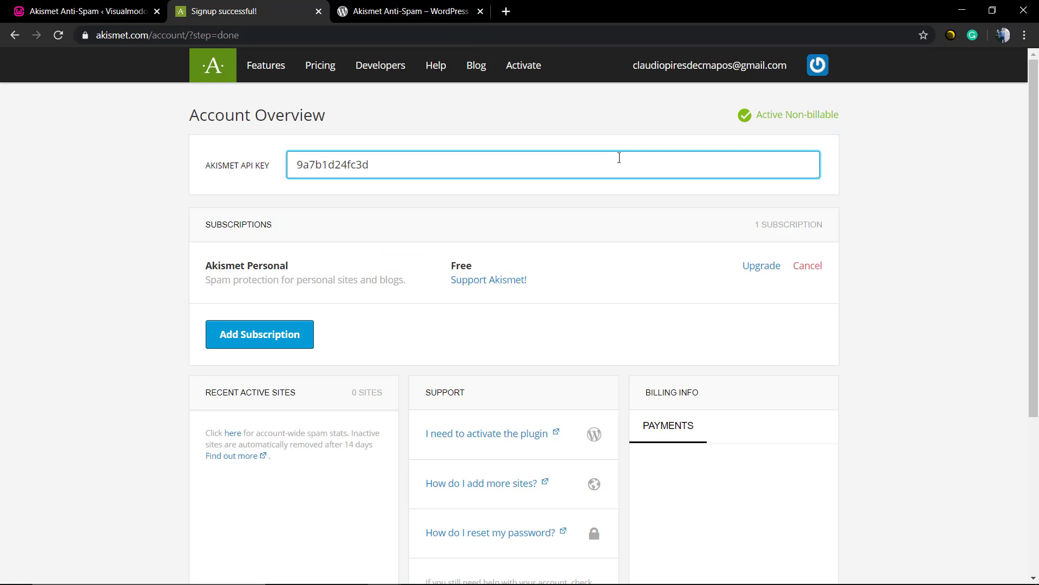
left_click(135, 6)
key("F5")
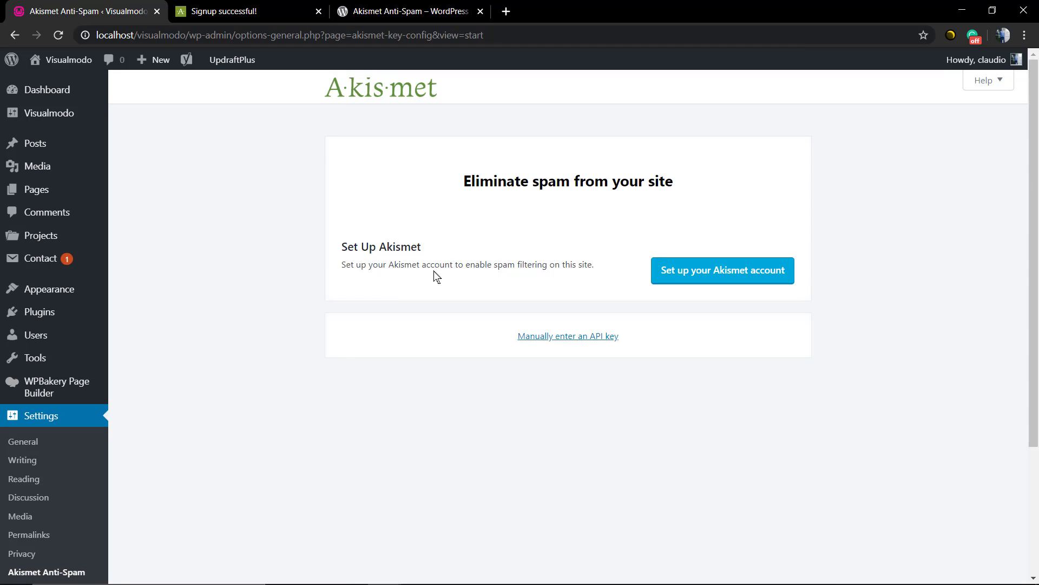
left_click(578, 340)
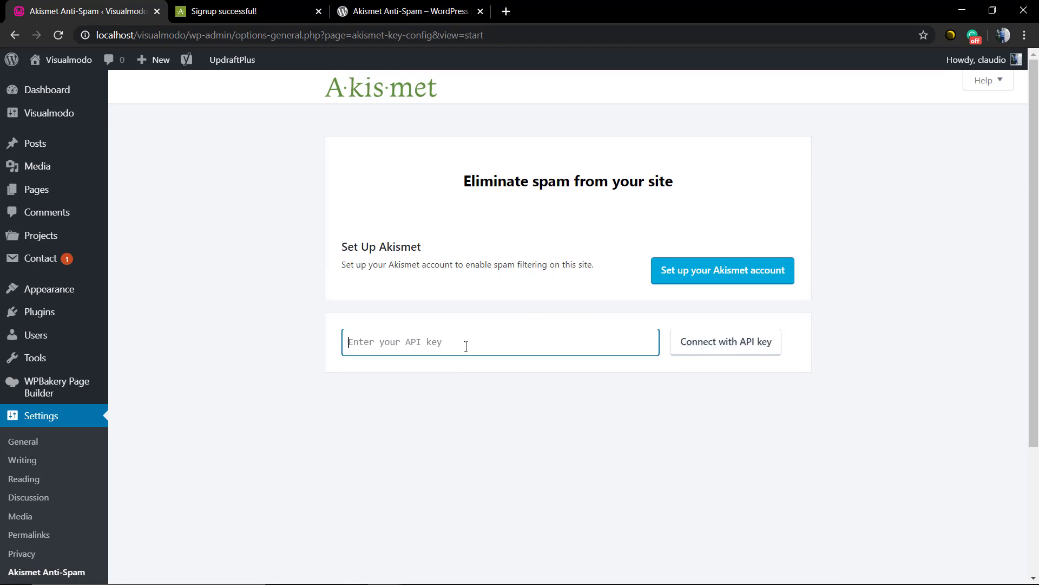
key("ctrl+v")
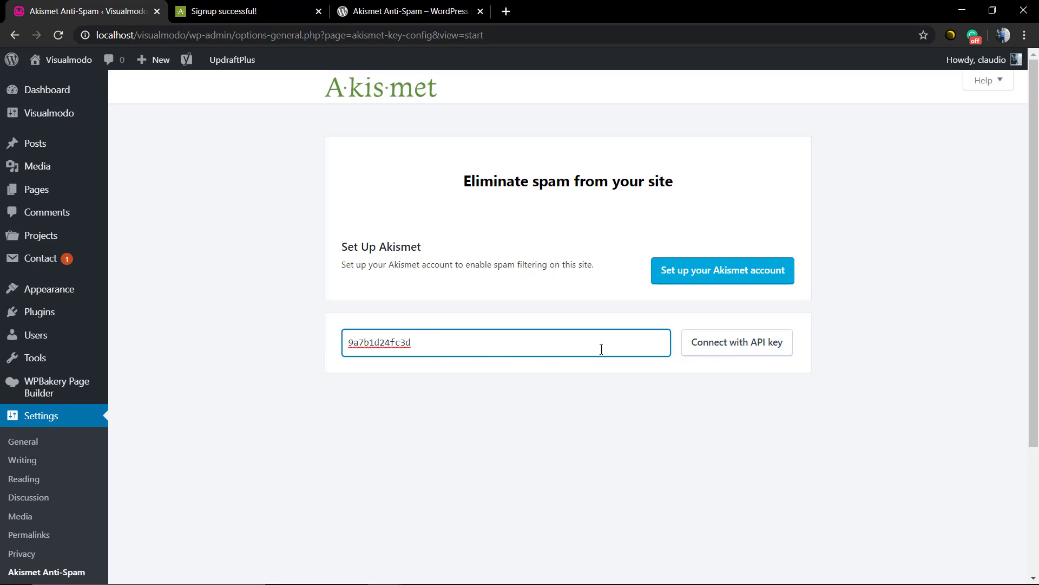
left_click(740, 346)
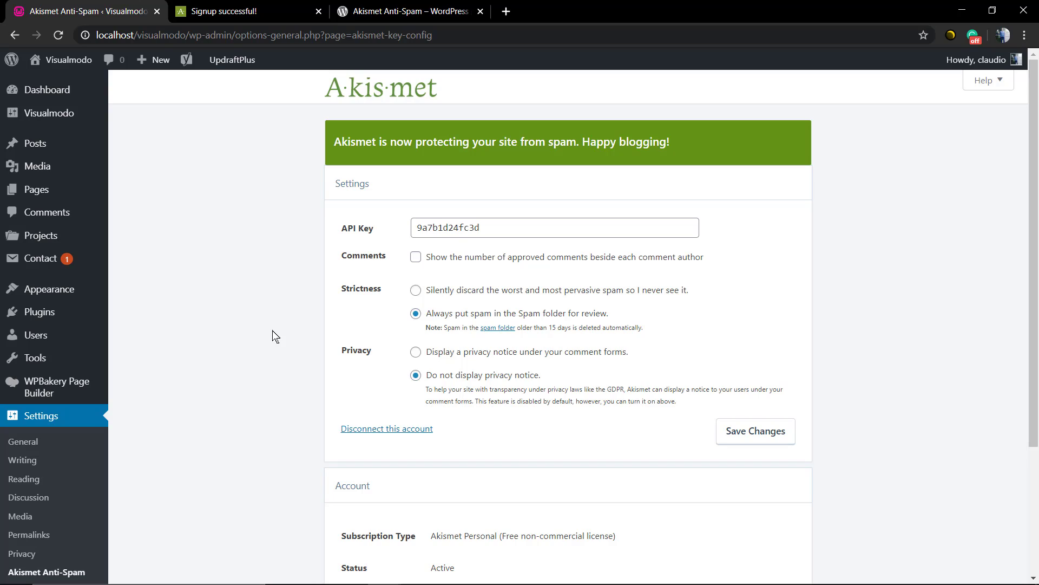
Enable approved comment counts beside authors, save Akismet settings, and open Comments.
left_click(464, 264)
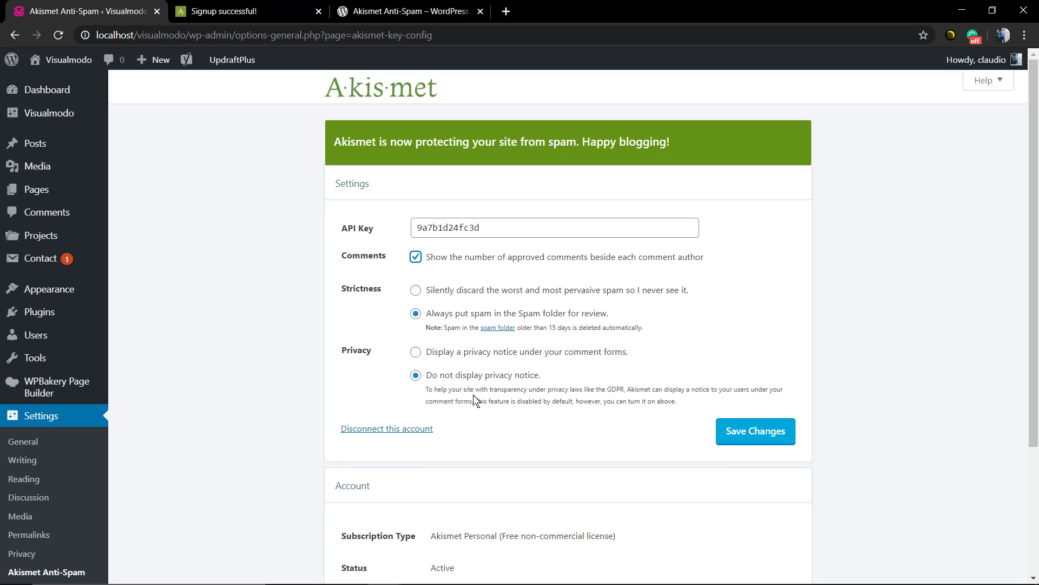
scroll(541, 414, "down", 2)
left_click(729, 320)
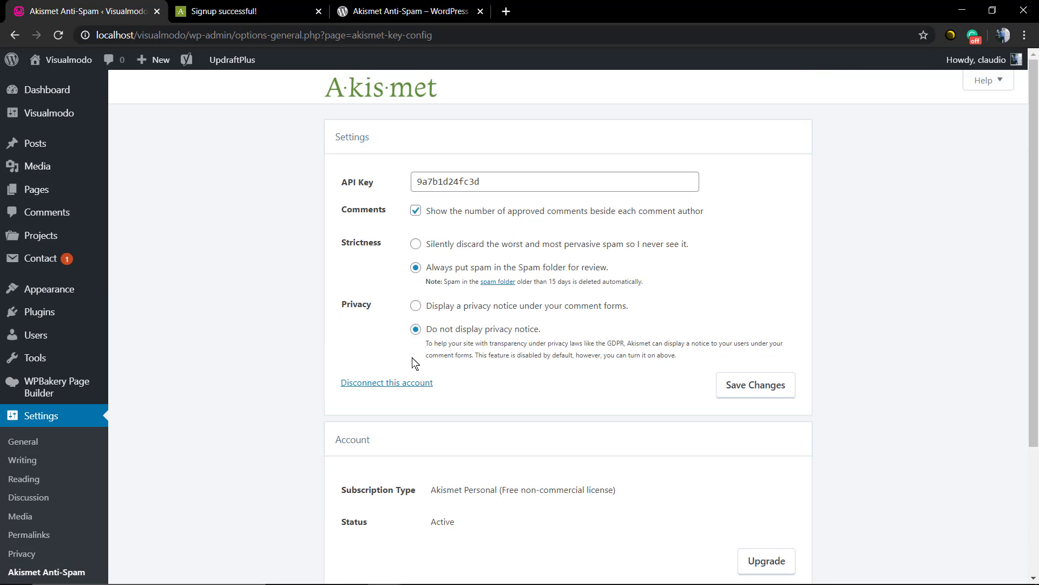
left_click(46, 211)
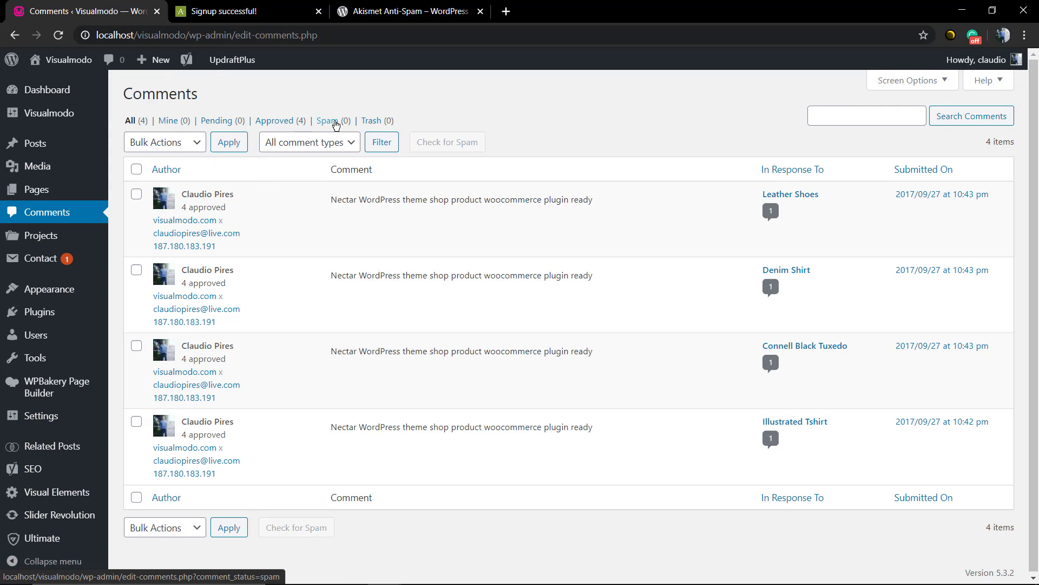
Filter the comments to show spam only (the list is empty), then browse the Contact forms list.
left_click(335, 122)
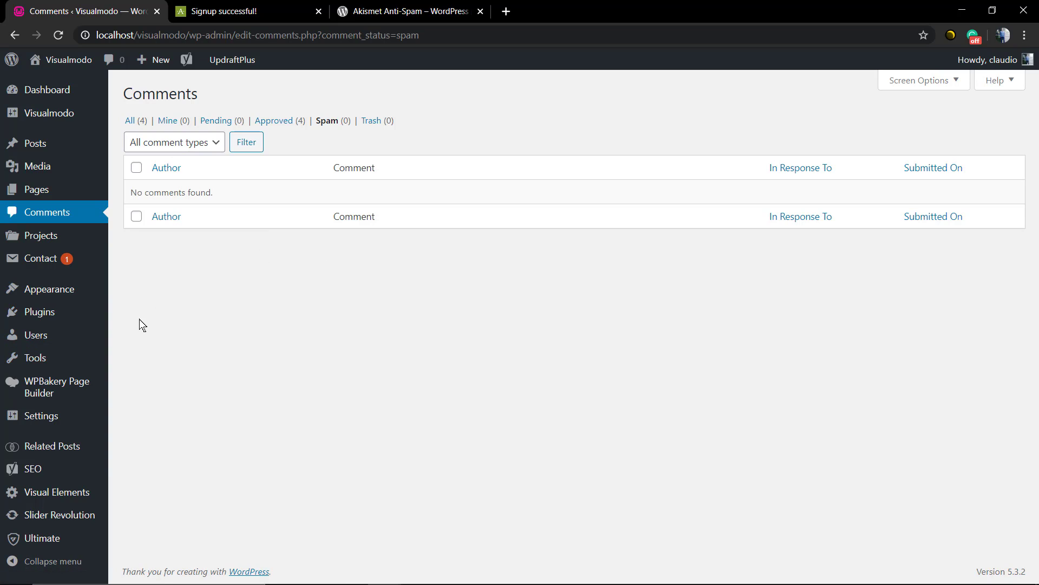
left_click(65, 258)
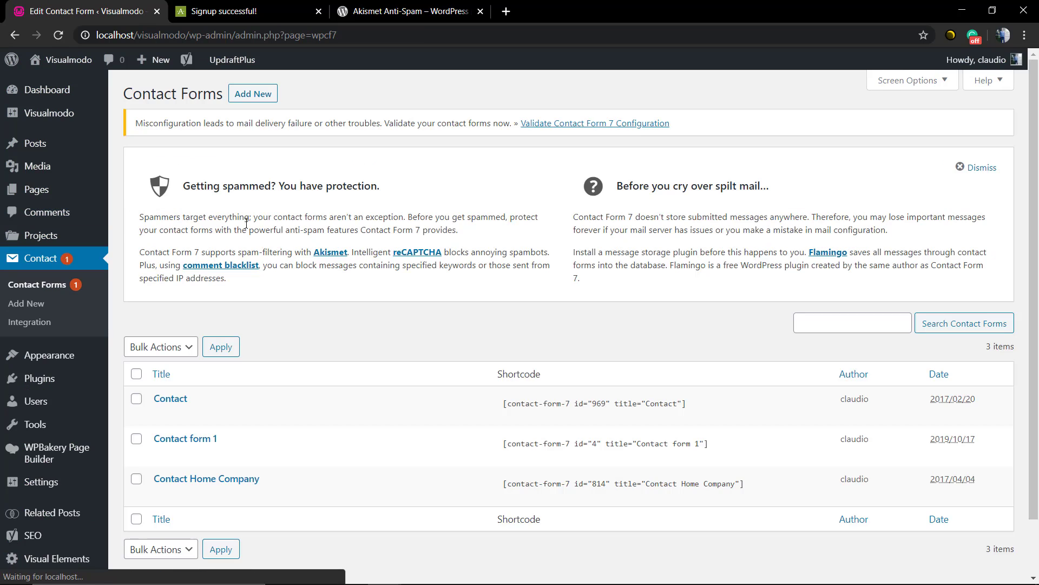
scroll(322, 284, "down", 1)
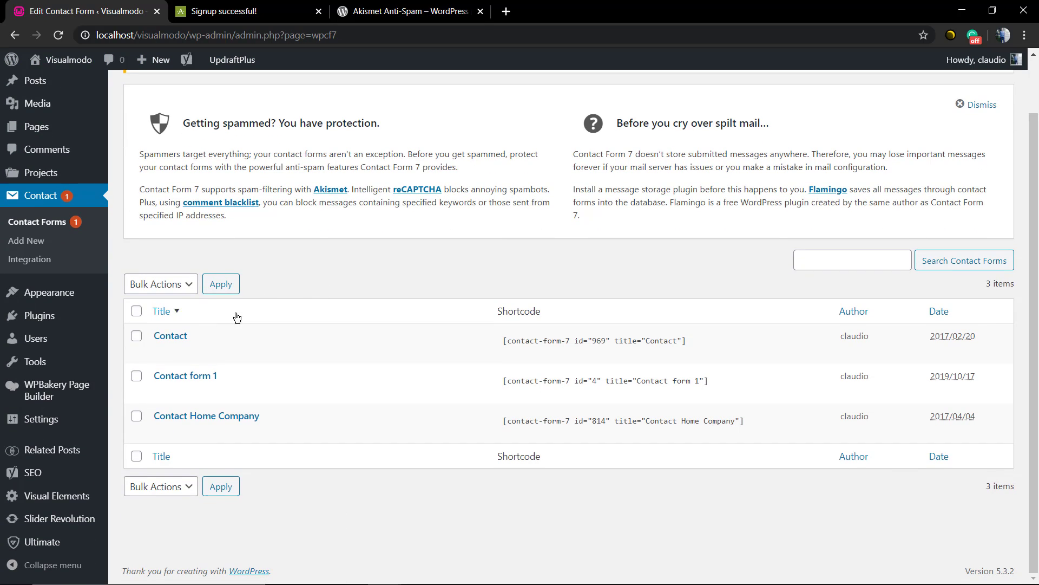
Go to Settings > Akismet Anti-Spam and review the Active Personal subscription.
mouse_move(80, 437)
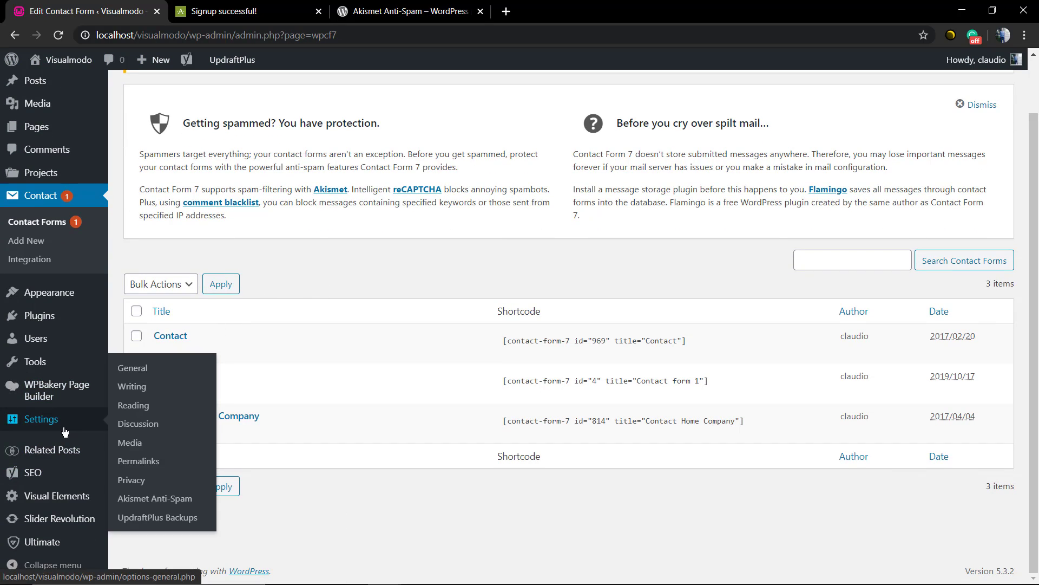
left_click(151, 506)
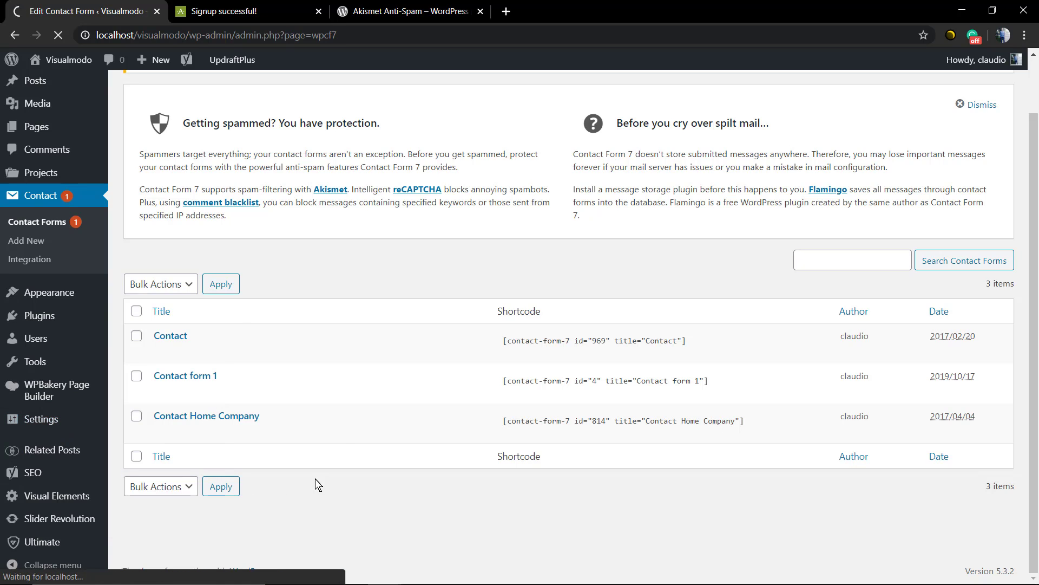
scroll(241, 278, "up", 1)
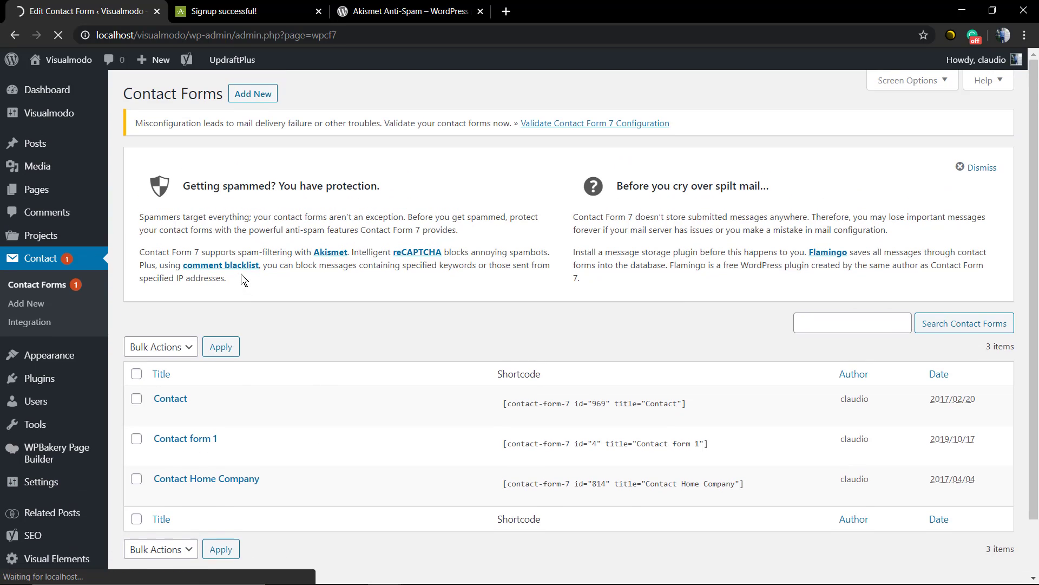
scroll(256, 292, "down", 3)
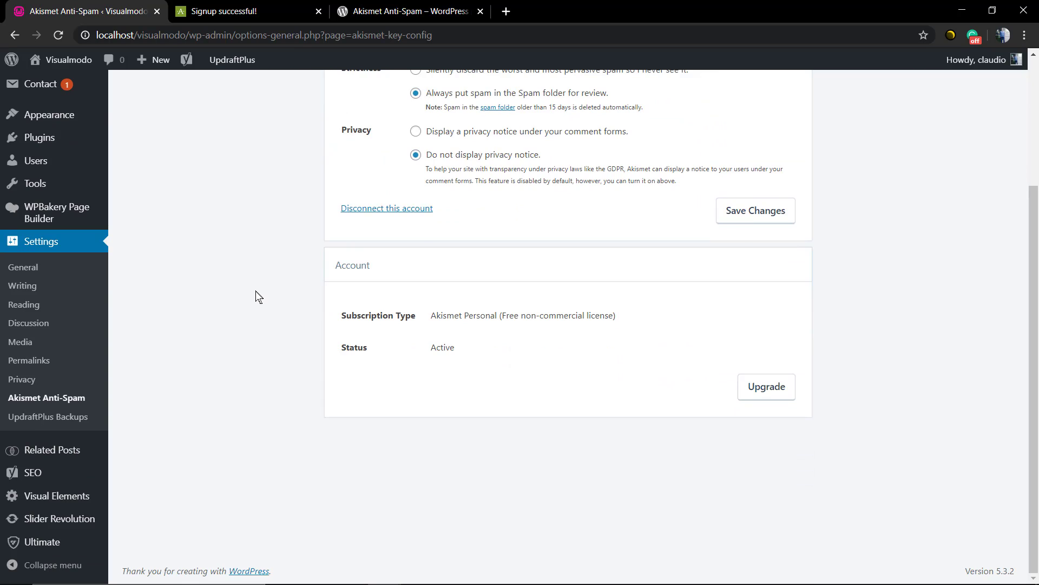
scroll(255, 293, "up", 3)
Return to the Akismet account overview tab and browse the Akismet support page.
left_click(265, 8)
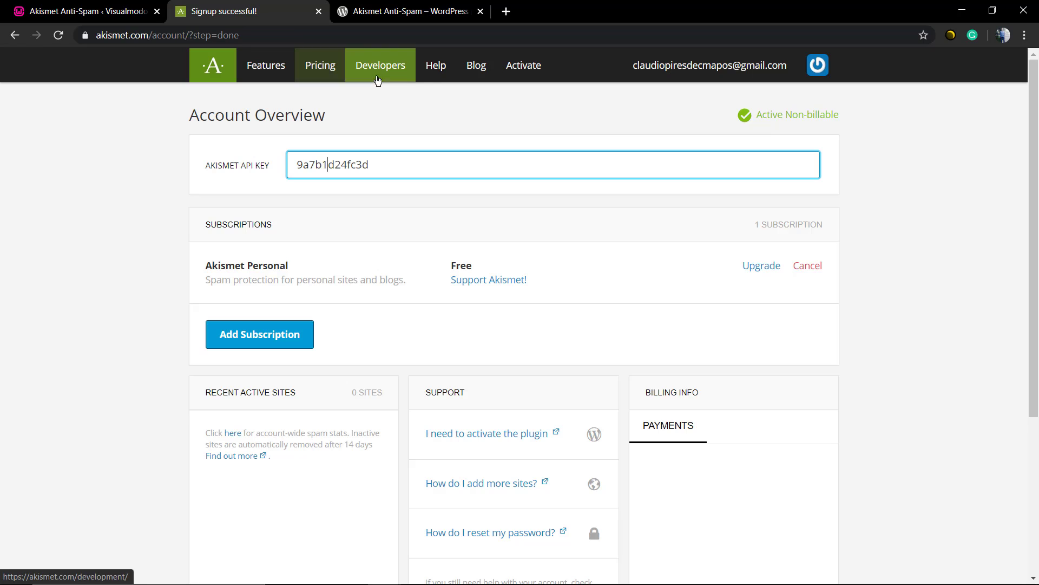
left_click(430, 76)
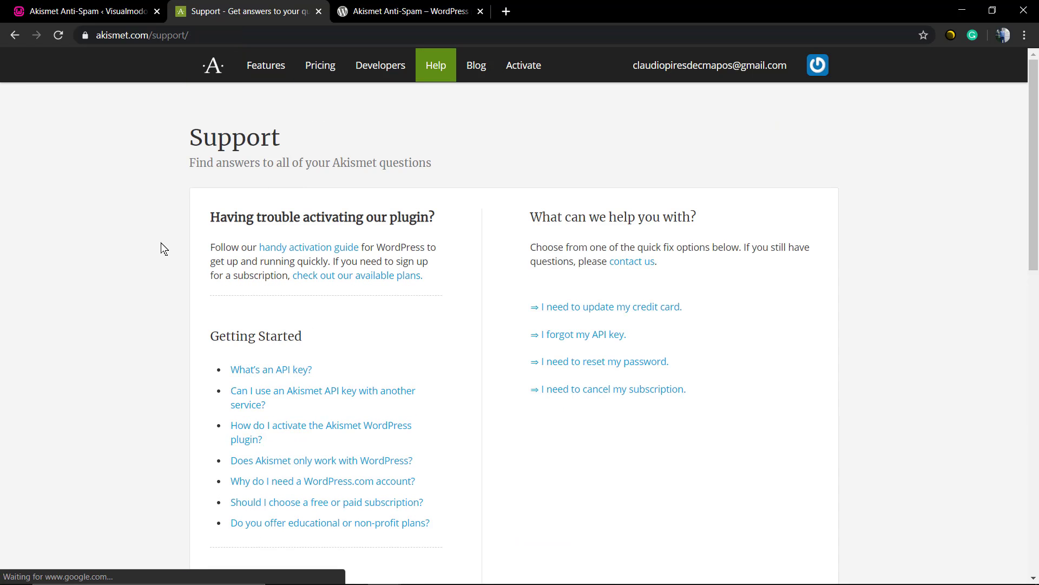
scroll(164, 244, "down", 3)
scroll(164, 244, "up", 3)
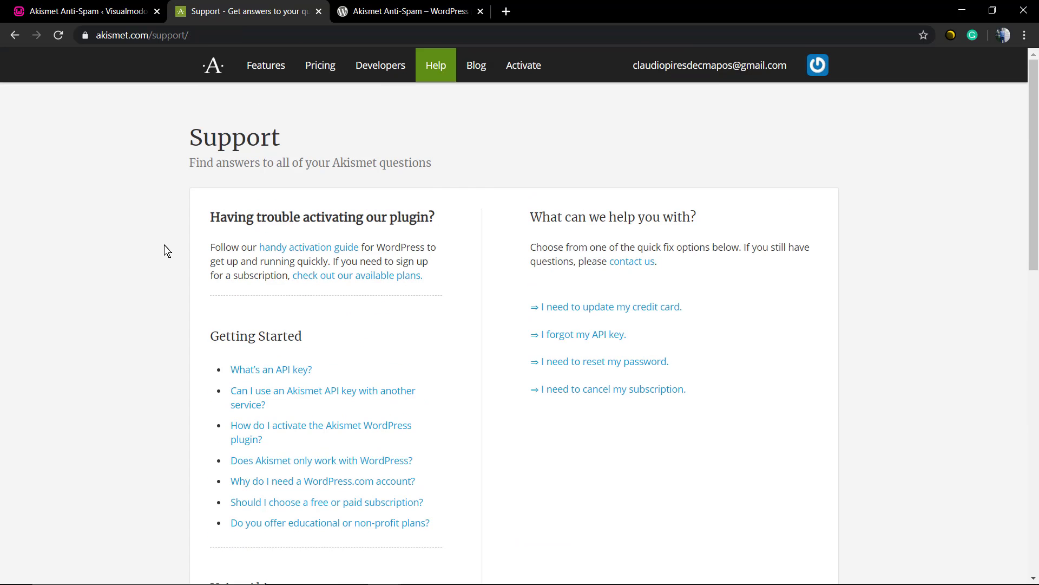
scroll(164, 245, "down", 15)
scroll(164, 244, "up", 15)
Browse the akismet.com homepage and its spam-blocked counter, then show the WordPress.org Akismet plugin page.
left_click(208, 67)
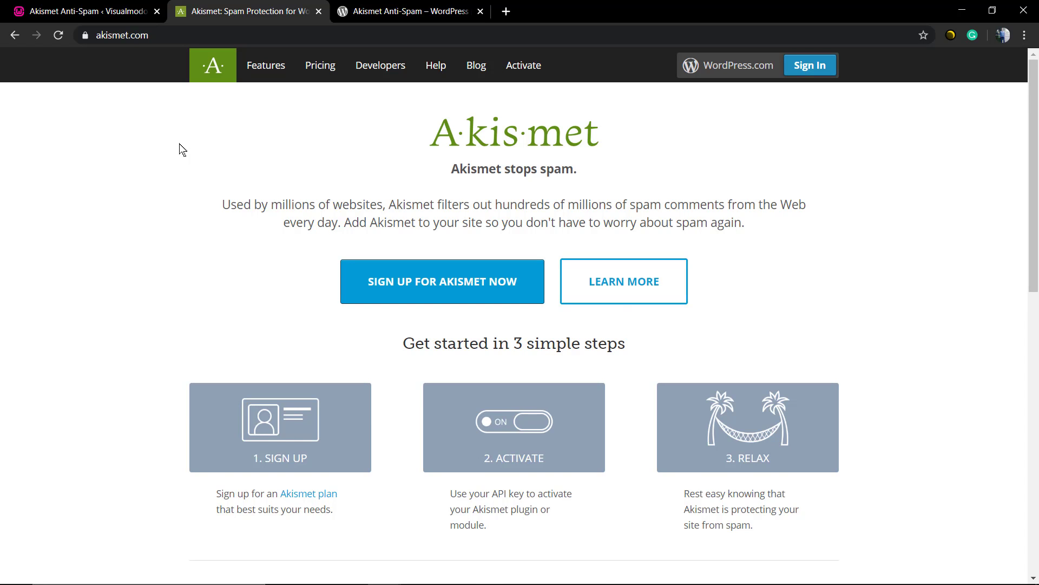
scroll(181, 148, "down", 12)
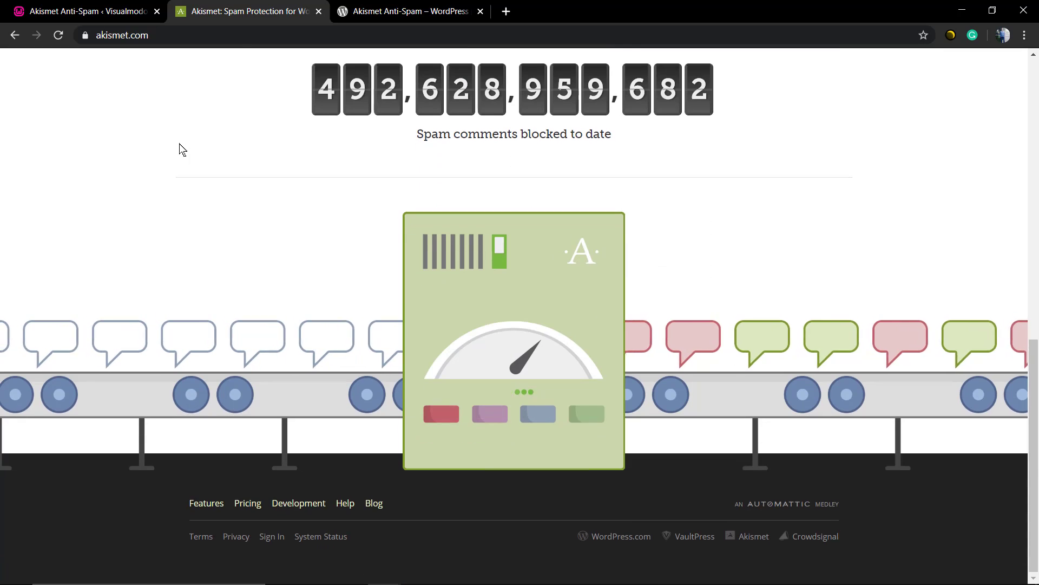
scroll(182, 149, "up", 4)
scroll(181, 149, "down", 4)
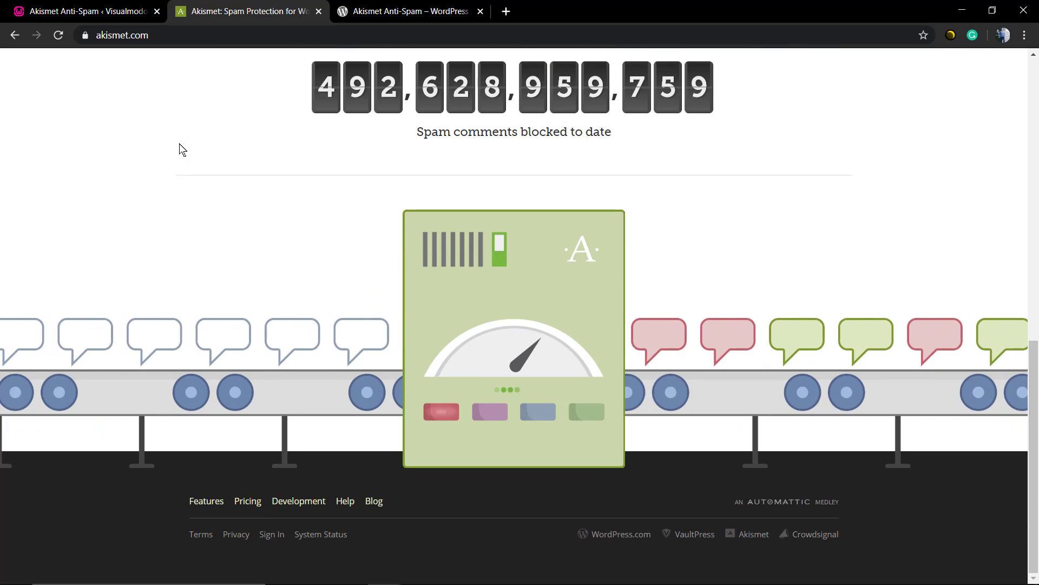
scroll(181, 149, "up", 15)
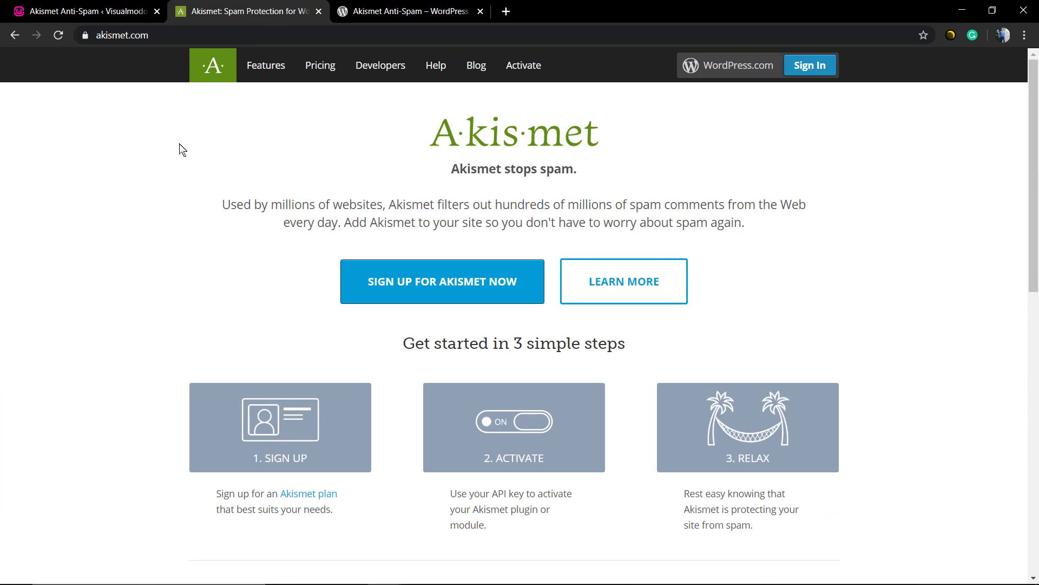
left_click(349, 11)
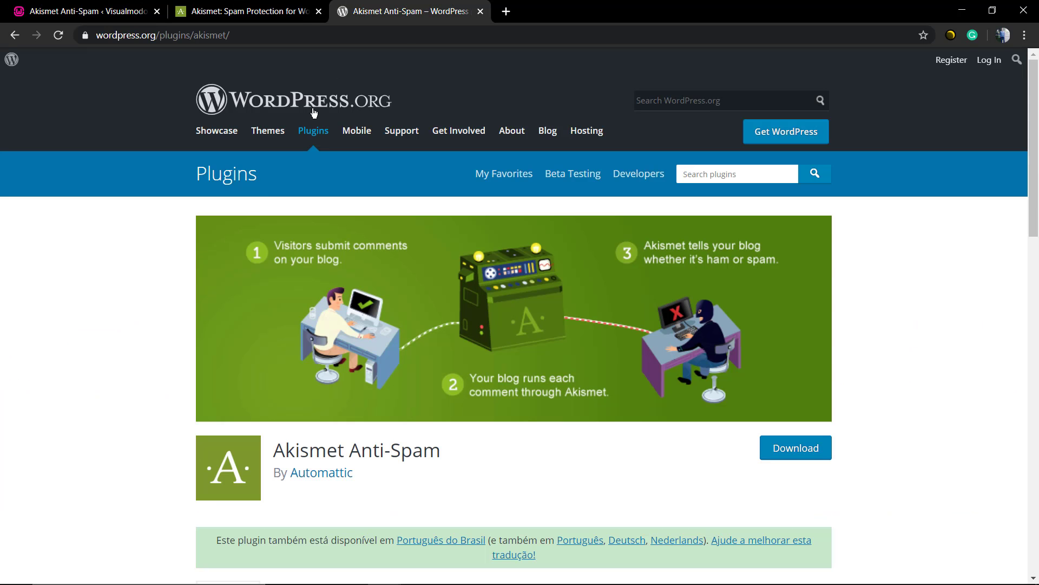